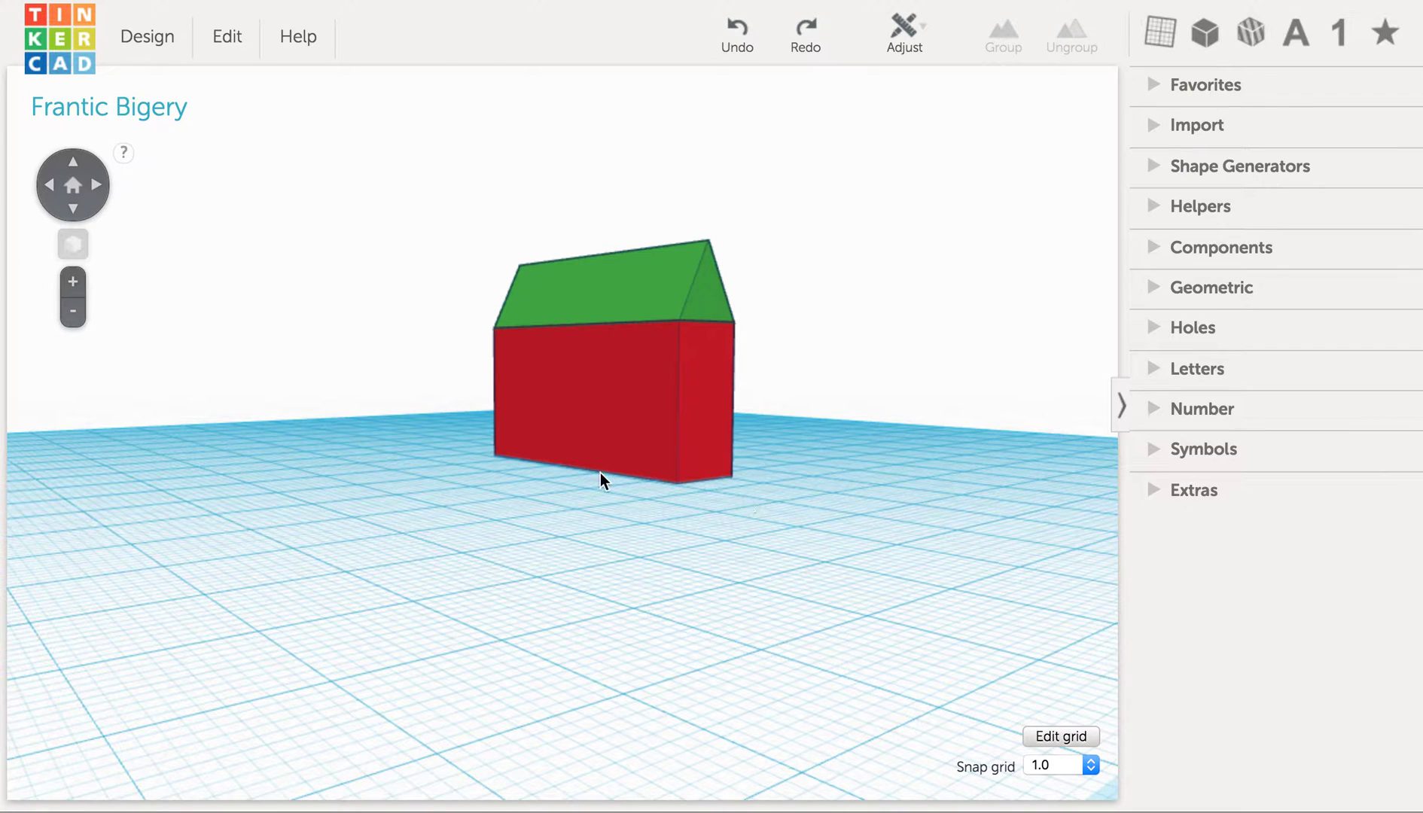
Select the green roof and the red box body together and group them into one house.
{"action": "left_click_drag", "start_coordinate": [1003, 576], "coordinate": [255, 194]}
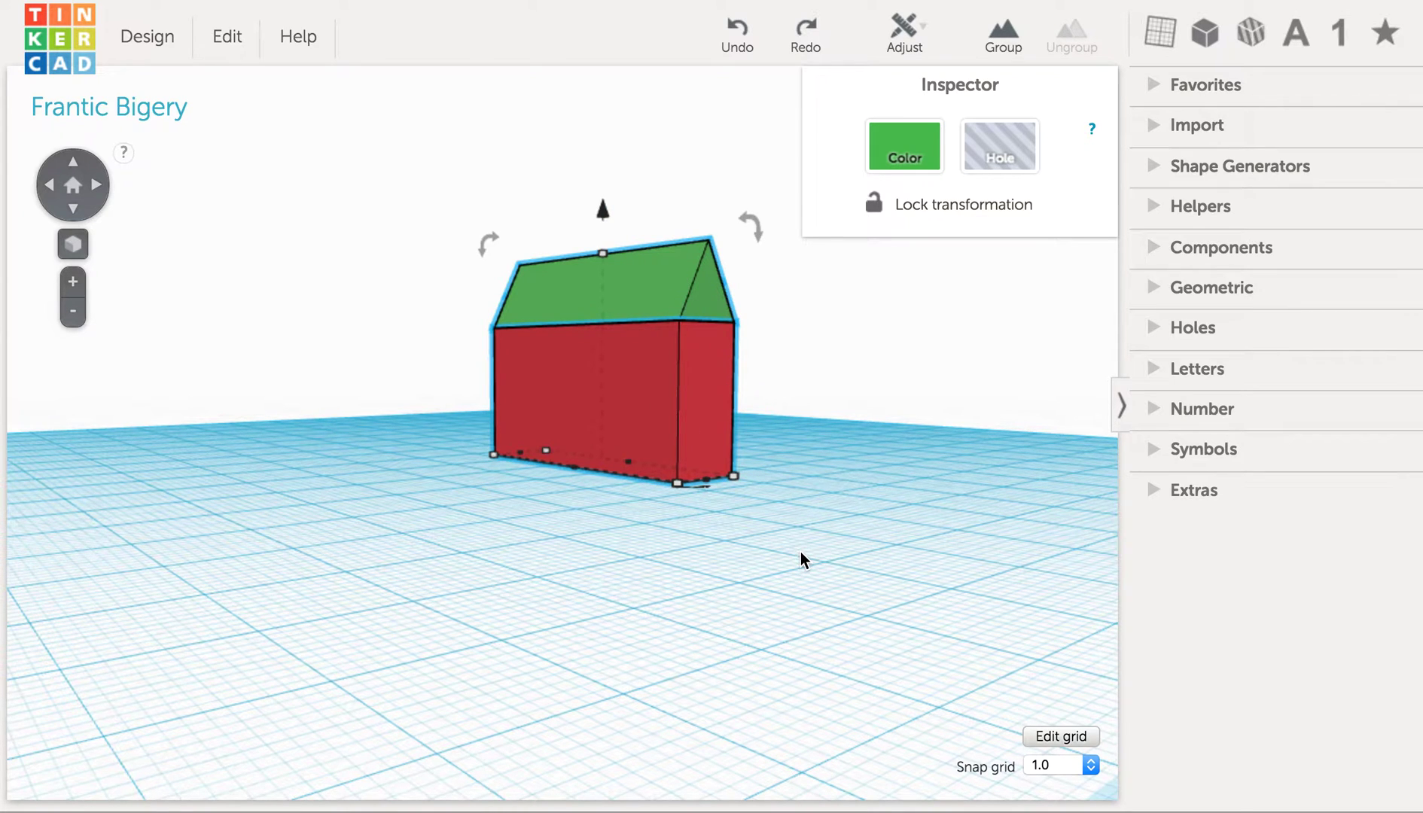
{"action": "right_click_drag", "start_coordinate": [798, 559], "coordinate": [400, 635]}
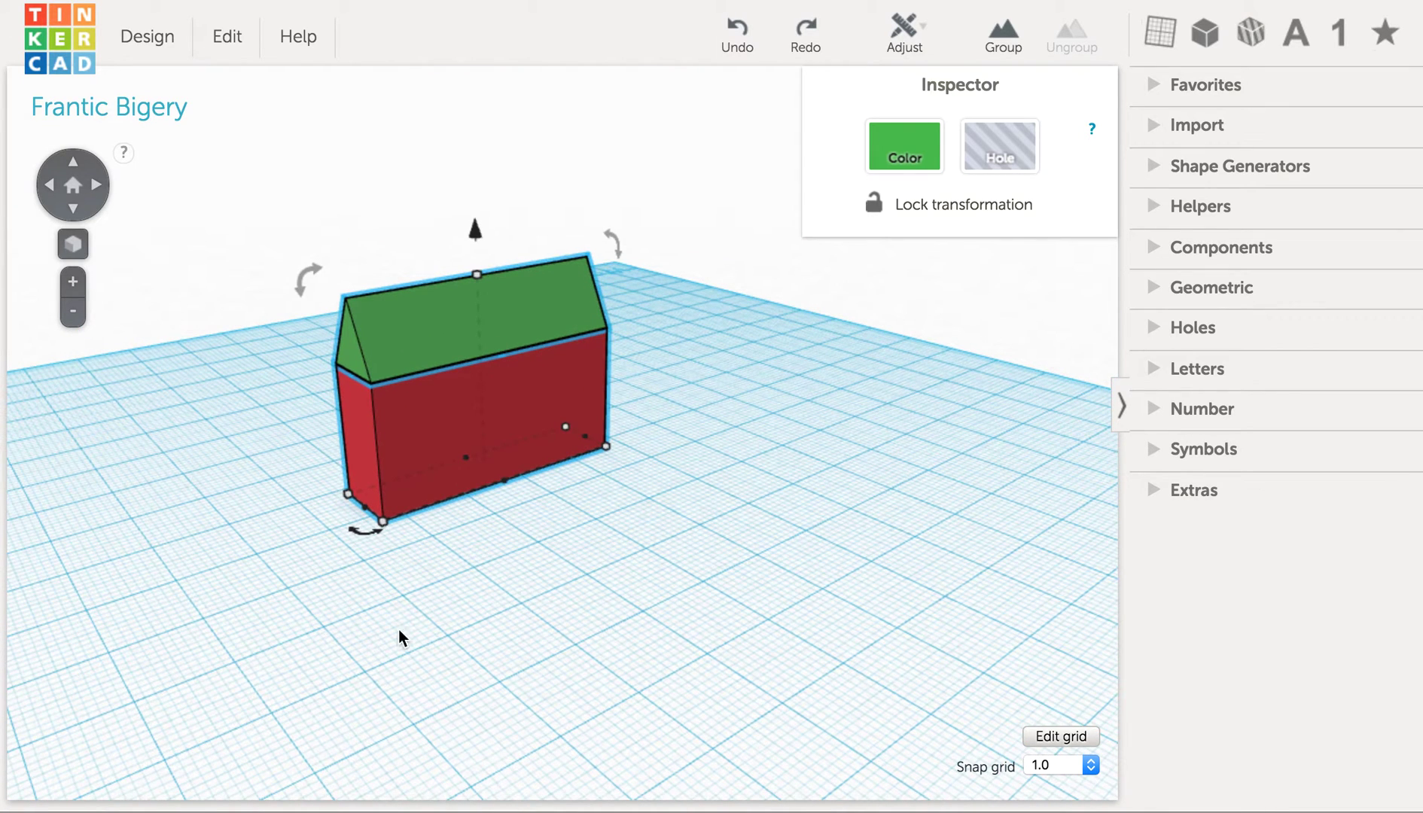
{"action": "left_click", "coordinate": [1021, 46]}
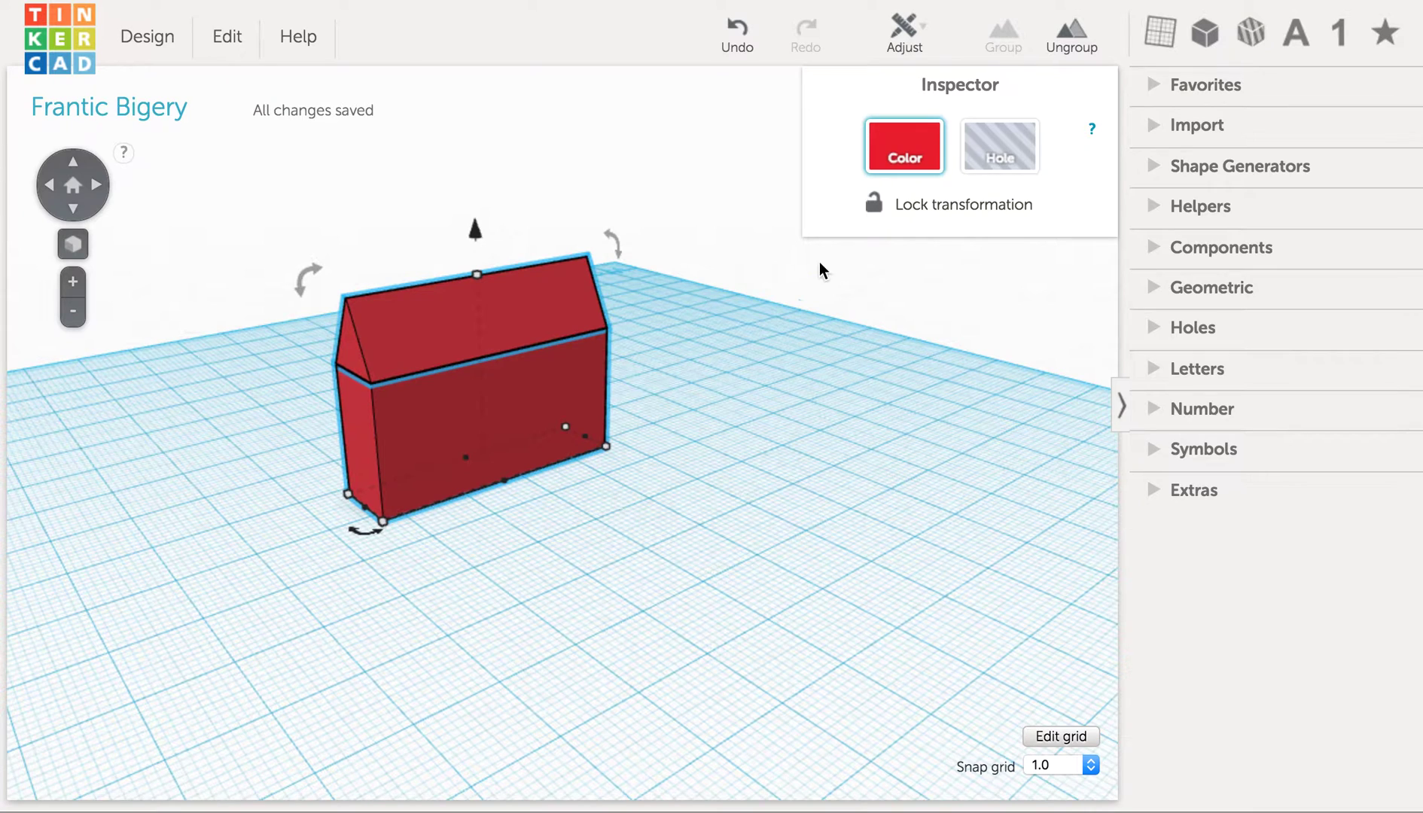
Colour the grouped house blue, then purple, then ungroup it into roof and body.
{"action": "left_click", "coordinate": [900, 162]}
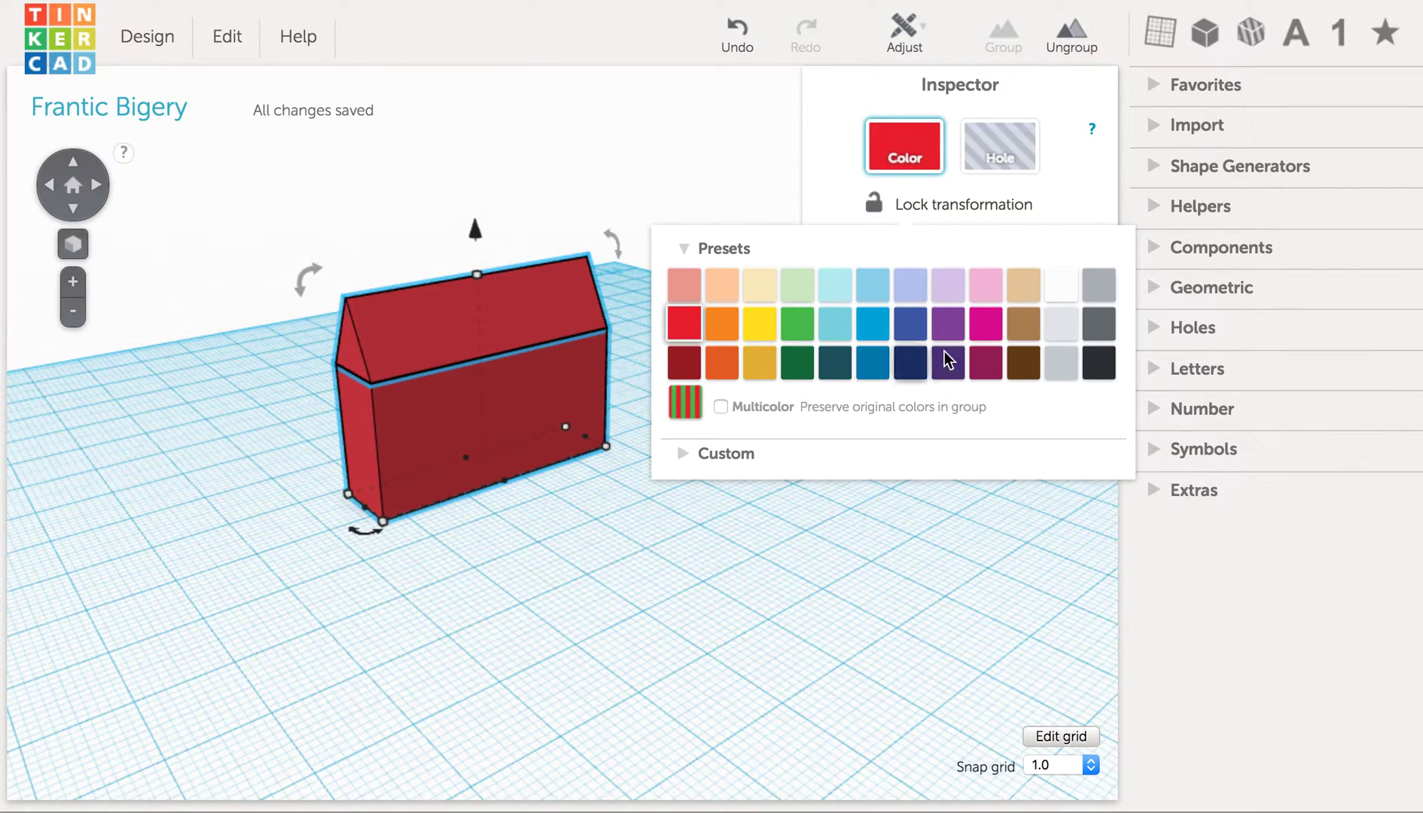
{"action": "left_click", "coordinate": [874, 324]}
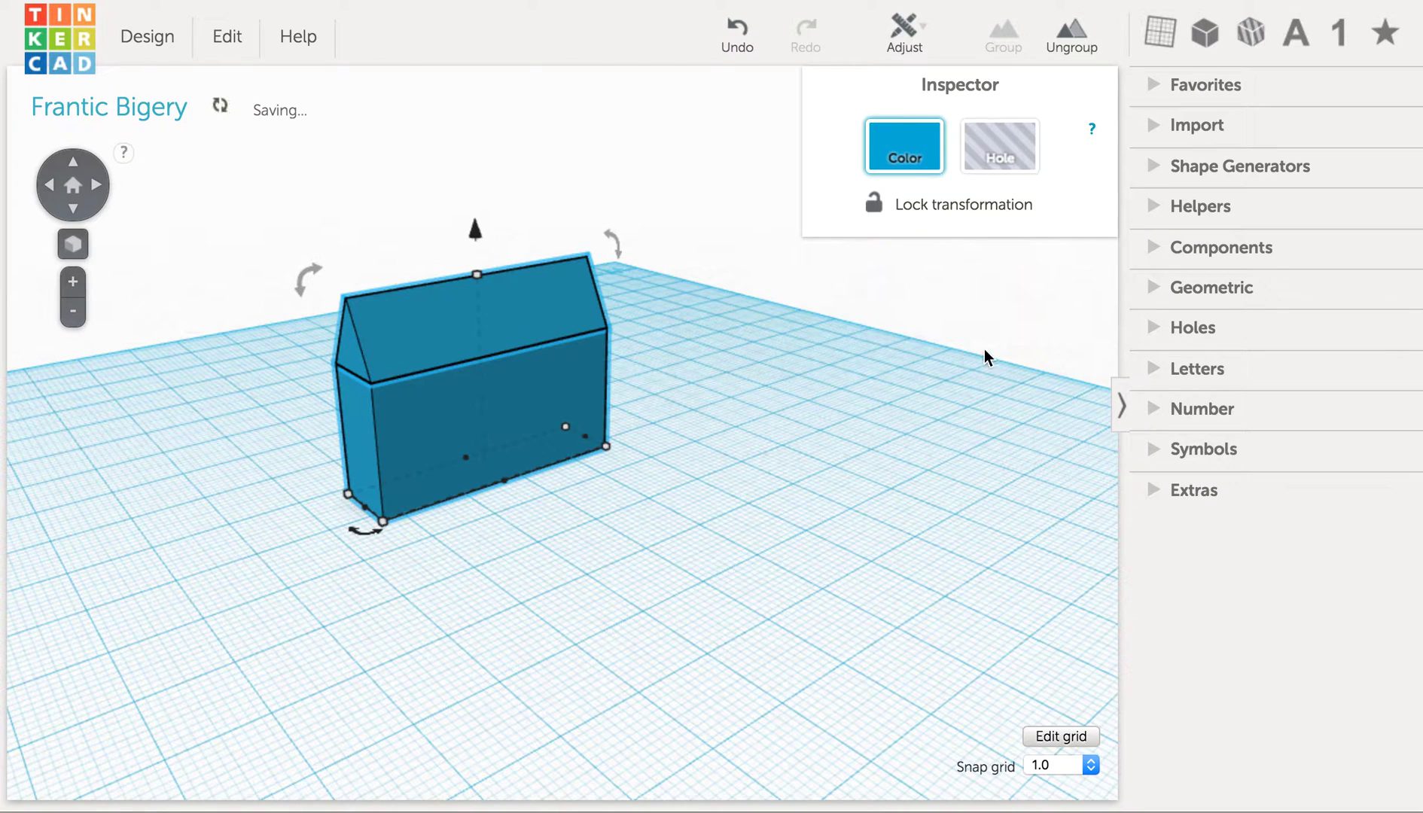
{"action": "left_click", "coordinate": [904, 149]}
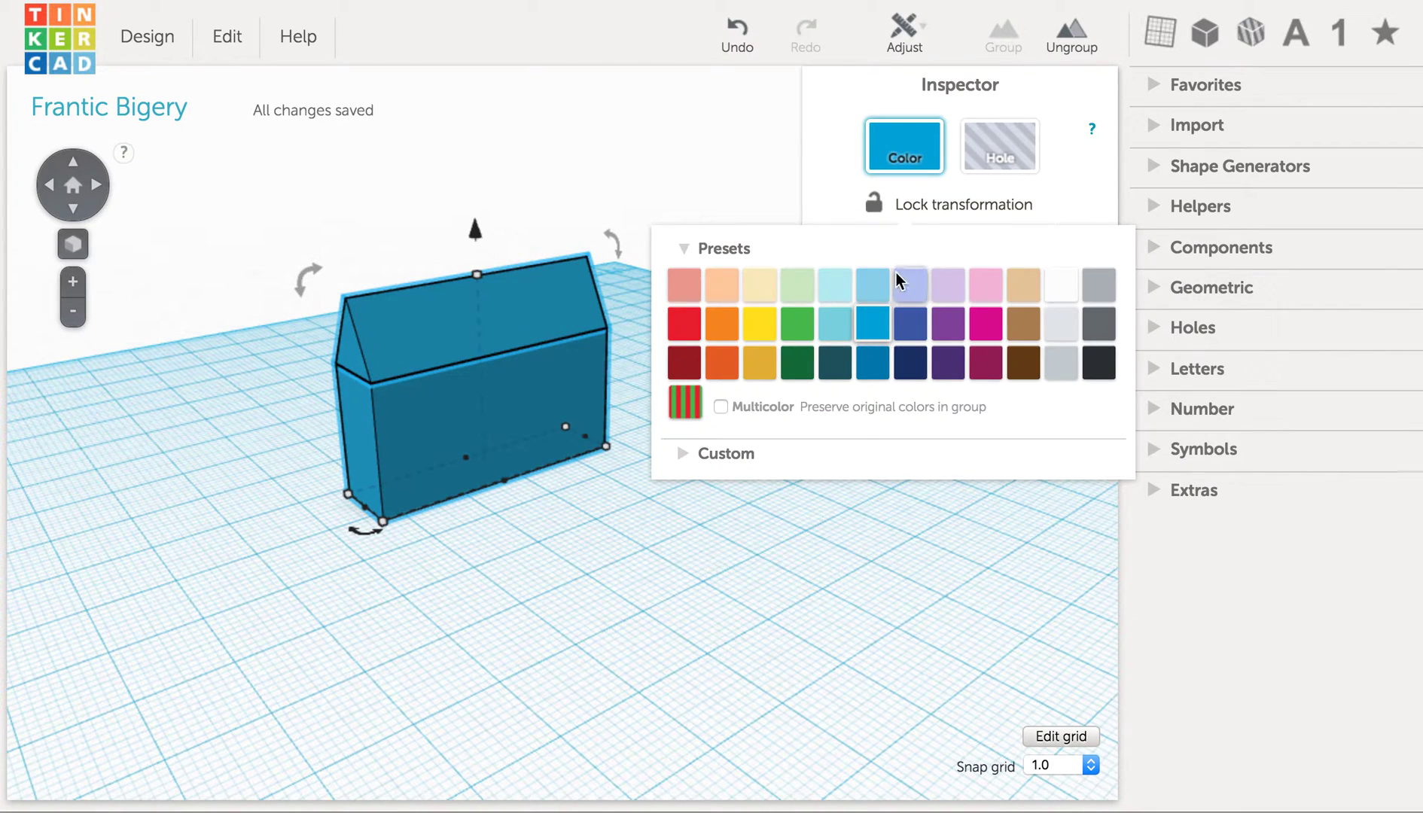
{"action": "left_click", "coordinate": [952, 333]}
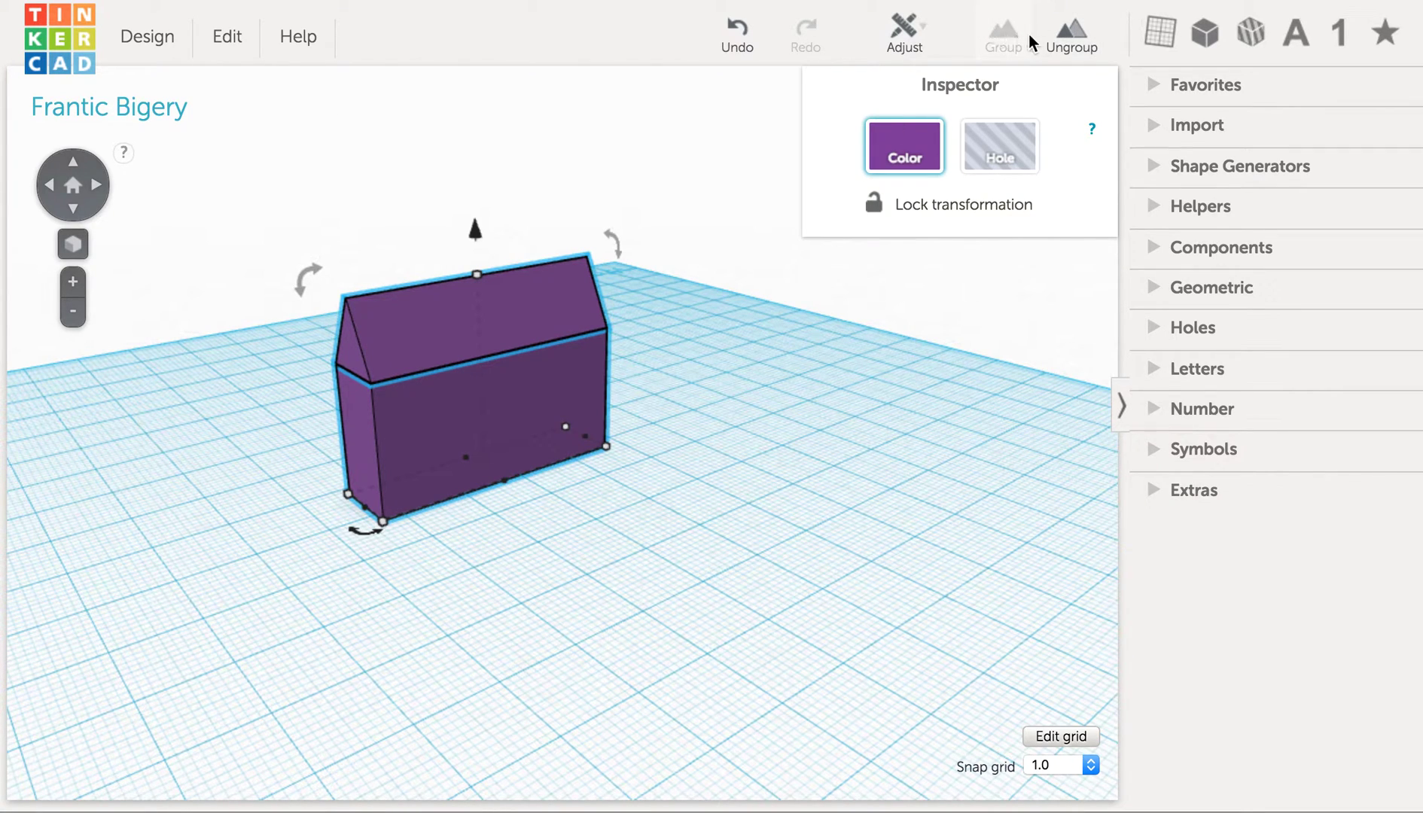
{"action": "left_click", "coordinate": [1068, 38]}
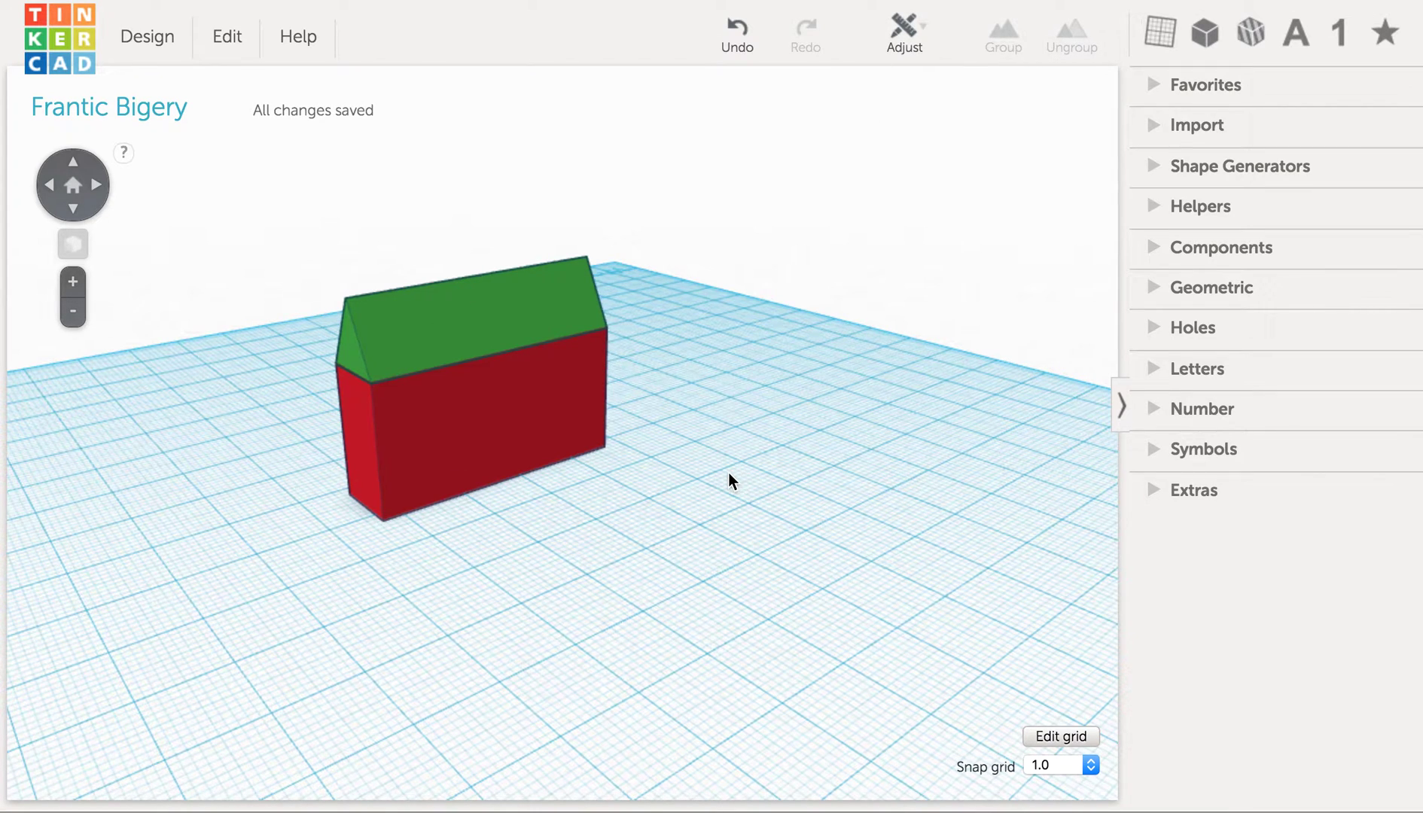
Regroup the roof and body and colour the new group purple.
{"action": "left_click_drag", "start_coordinate": [729, 482], "coordinate": [272, 233]}
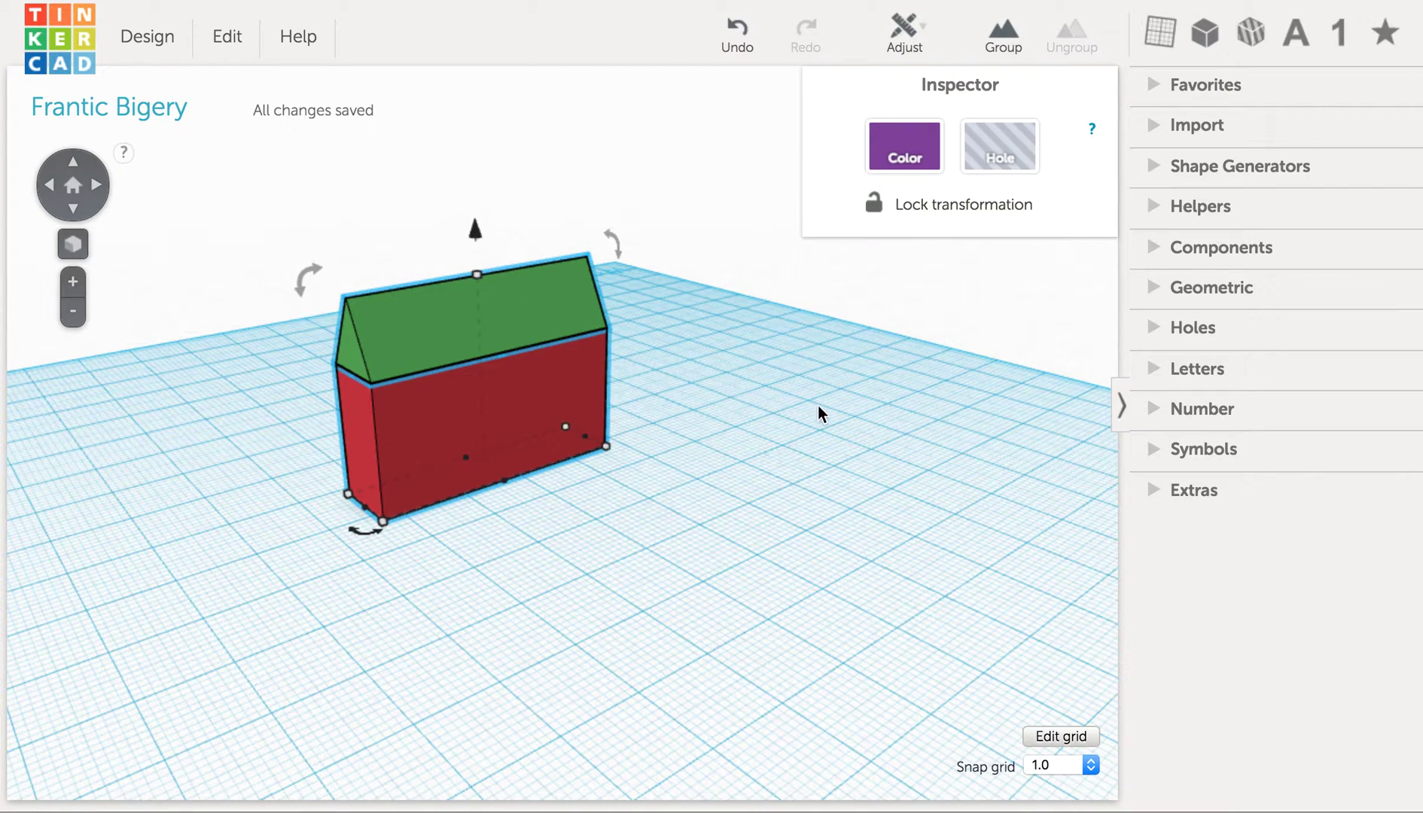
{"action": "left_click", "coordinate": [1003, 37]}
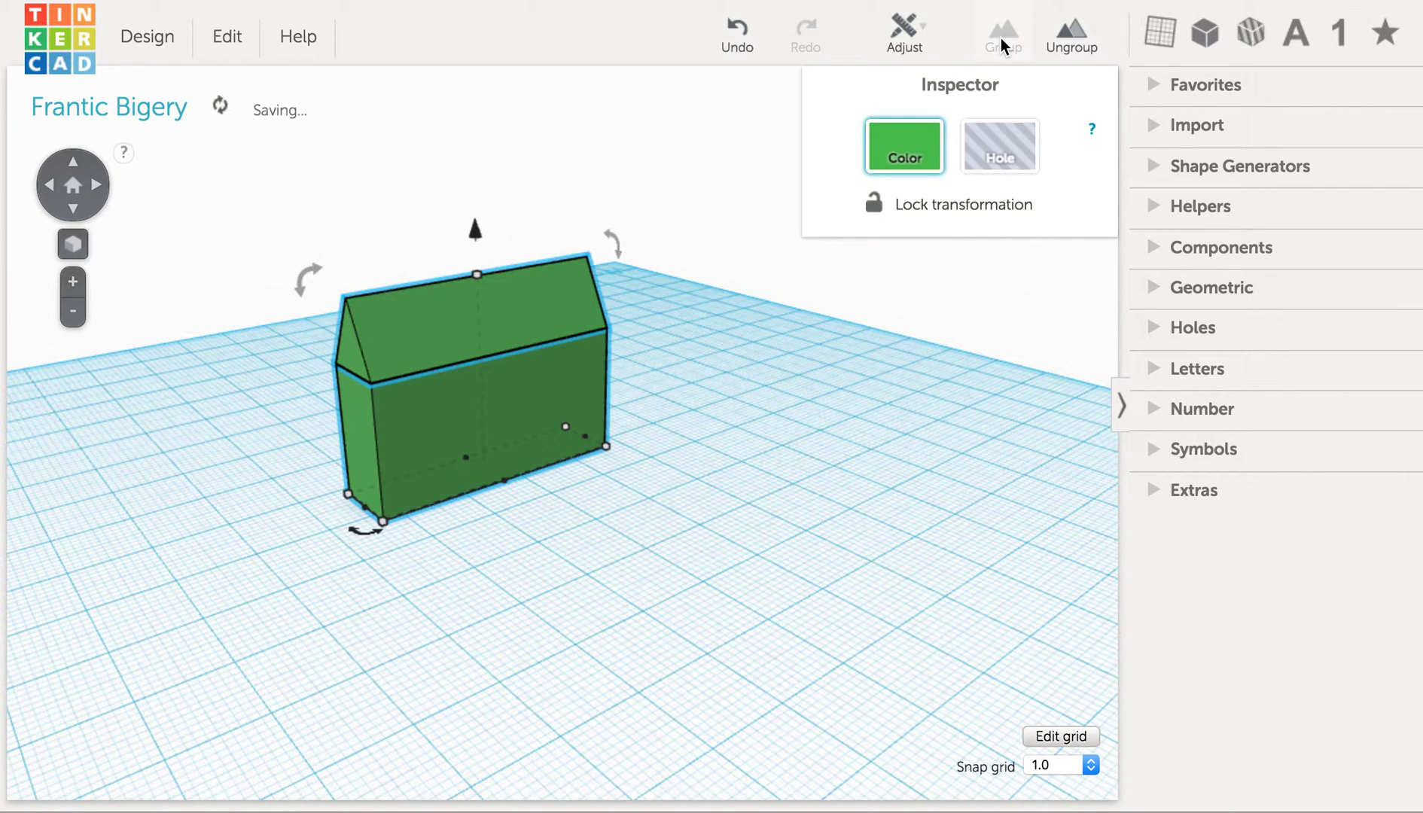
{"action": "left_click", "coordinate": [925, 150]}
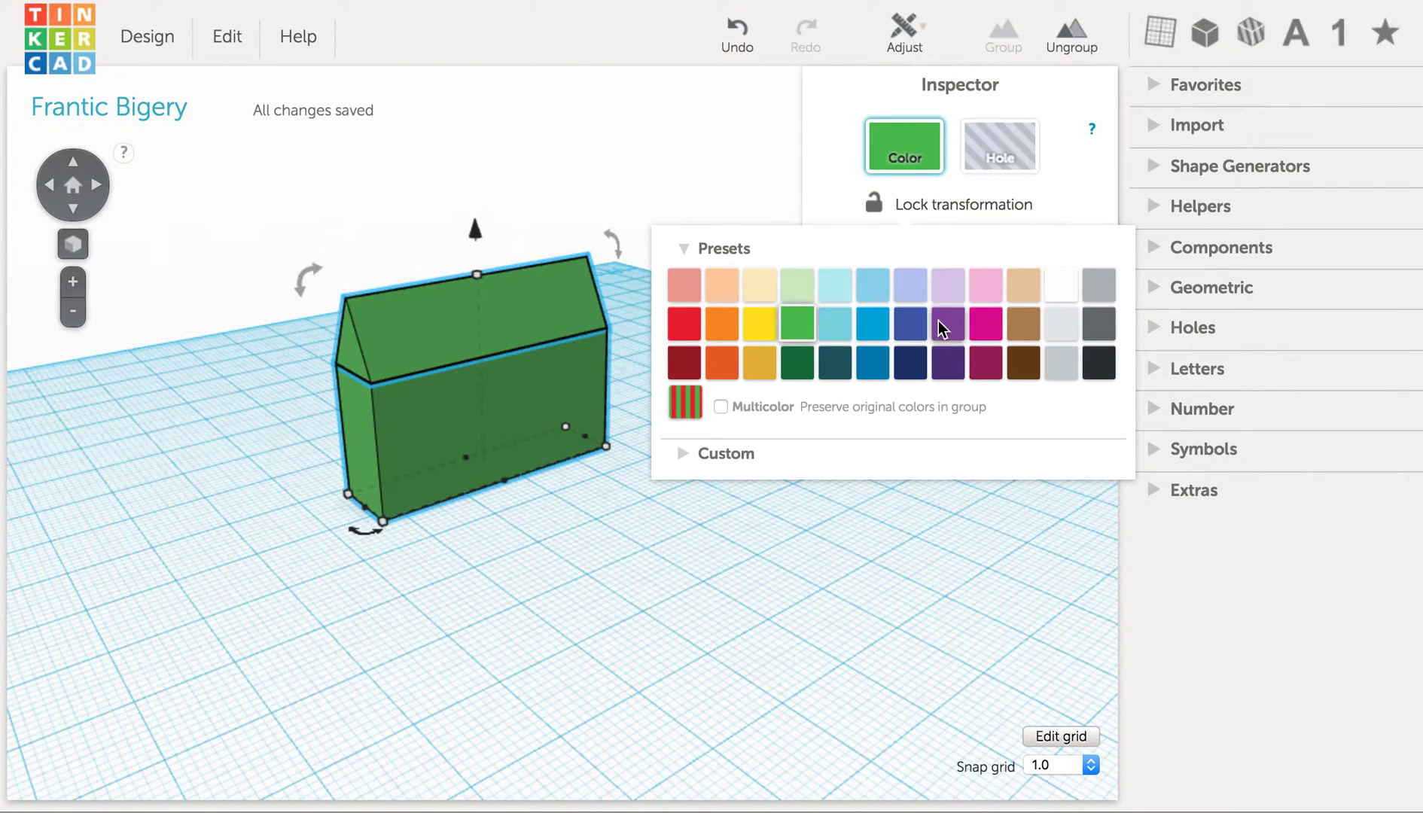
{"action": "left_click", "coordinate": [943, 325]}
Deselect the purple house and orbit the view to face its long side.
{"action": "right_click_drag", "start_coordinate": [394, 604], "coordinate": [661, 576]}
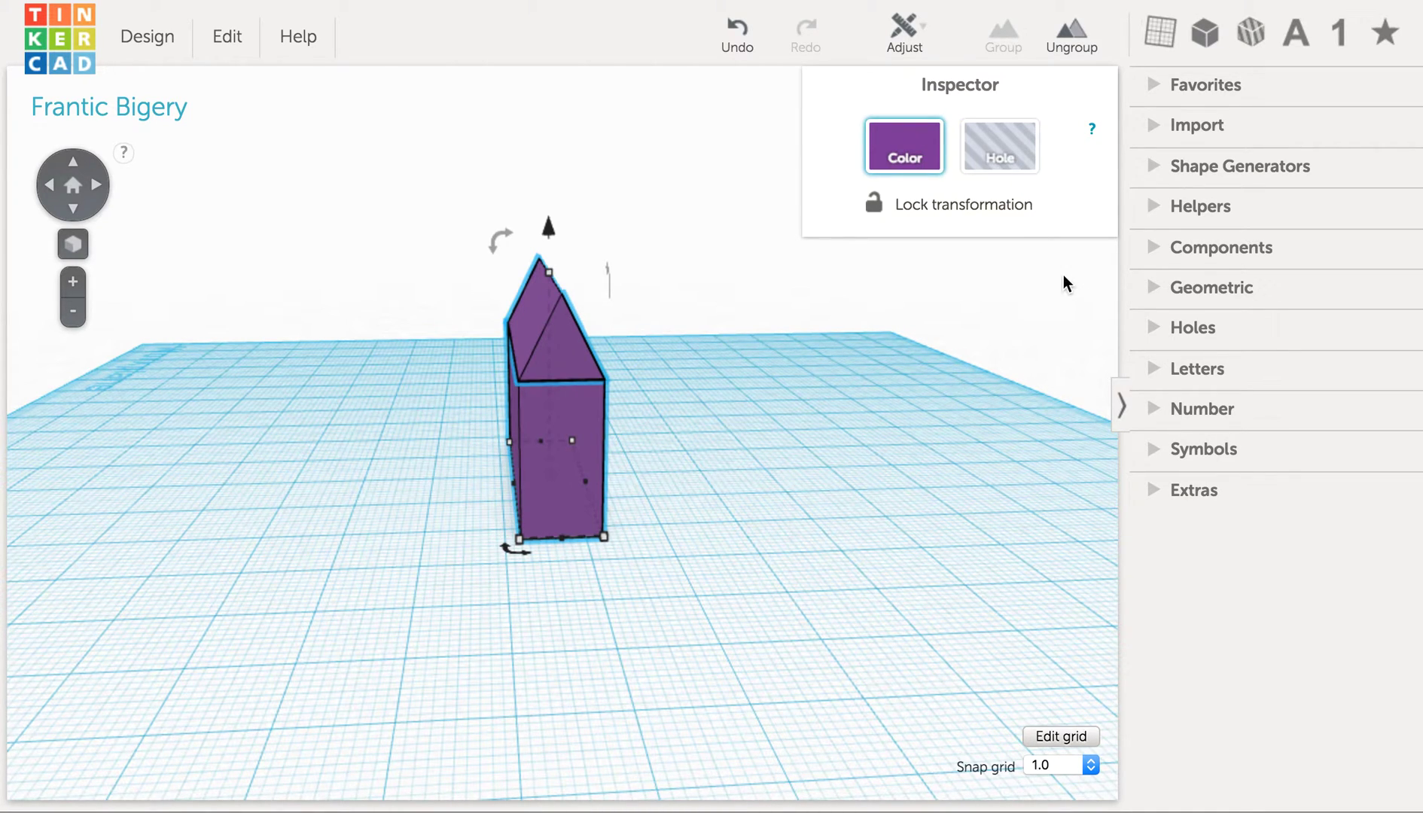
{"action": "left_click", "coordinate": [386, 610]}
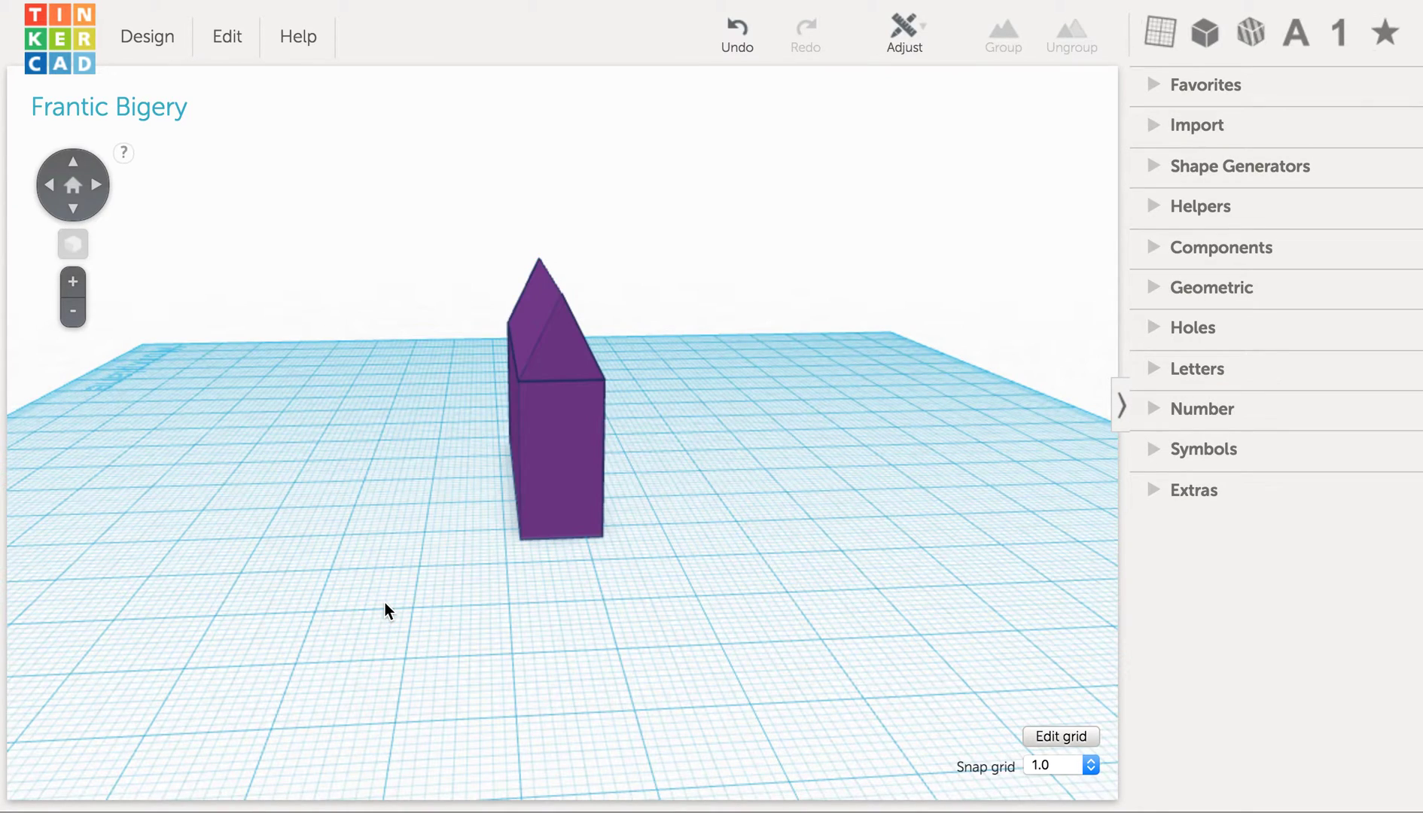
{"action": "right_click_drag", "start_coordinate": [384, 607], "coordinate": [885, 542]}
Expand the Holes category to show Box Hole and Cylinder Hole.
{"action": "left_click", "coordinate": [1152, 333]}
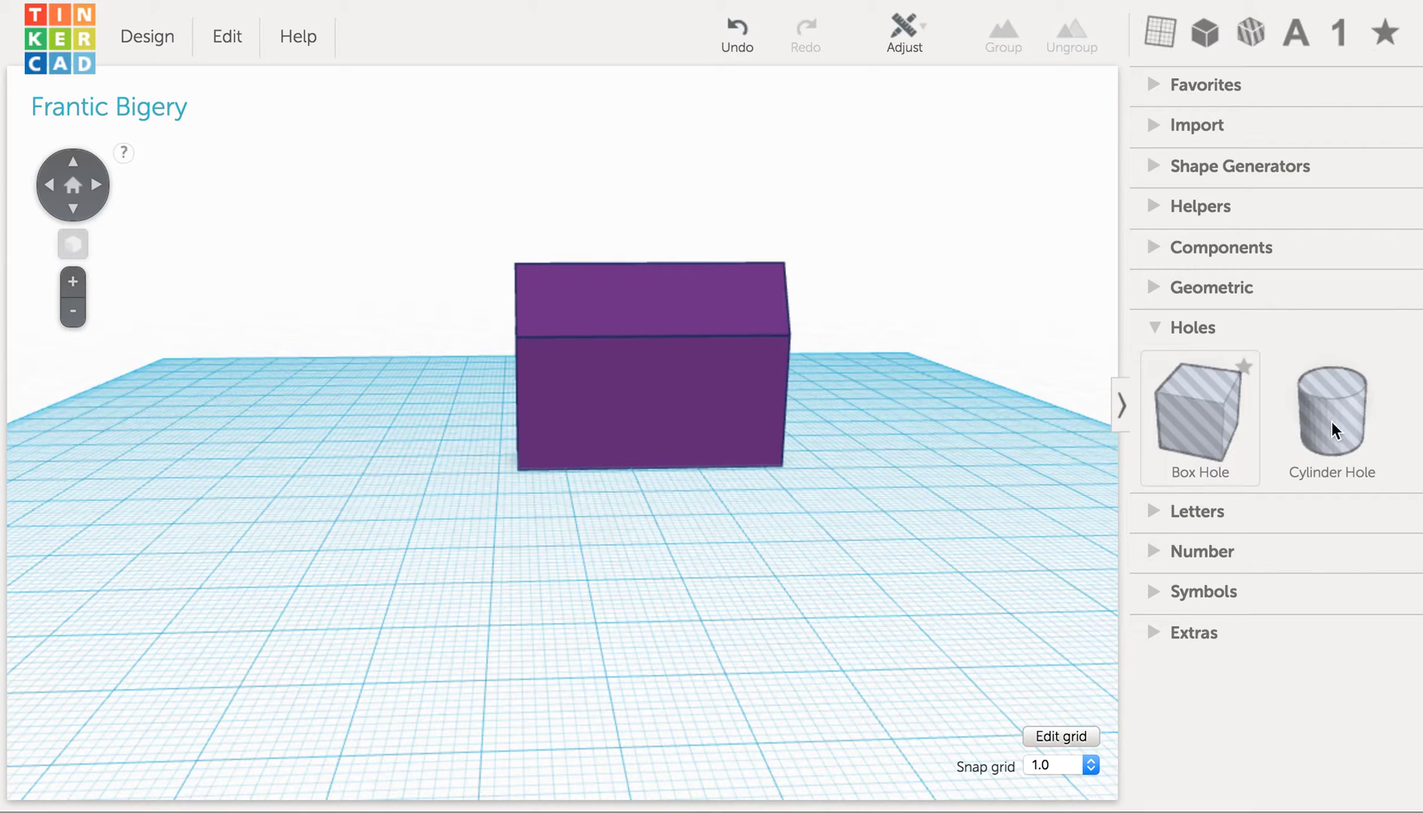
{"action": "left_click", "coordinate": [1153, 294]}
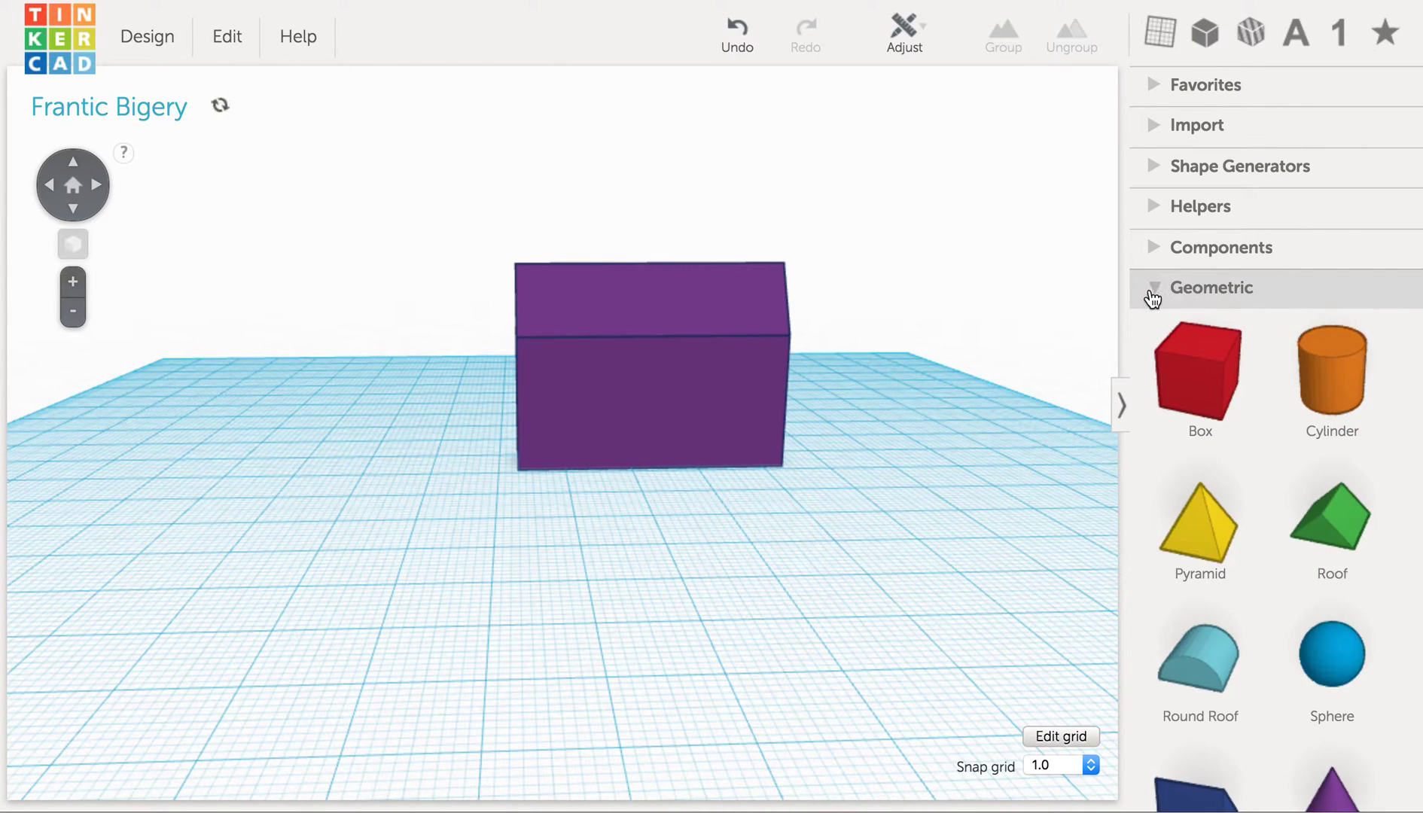
{"action": "scroll", "coordinate": [1254, 484], "scroll_direction": "down", "scroll_amount": 1}
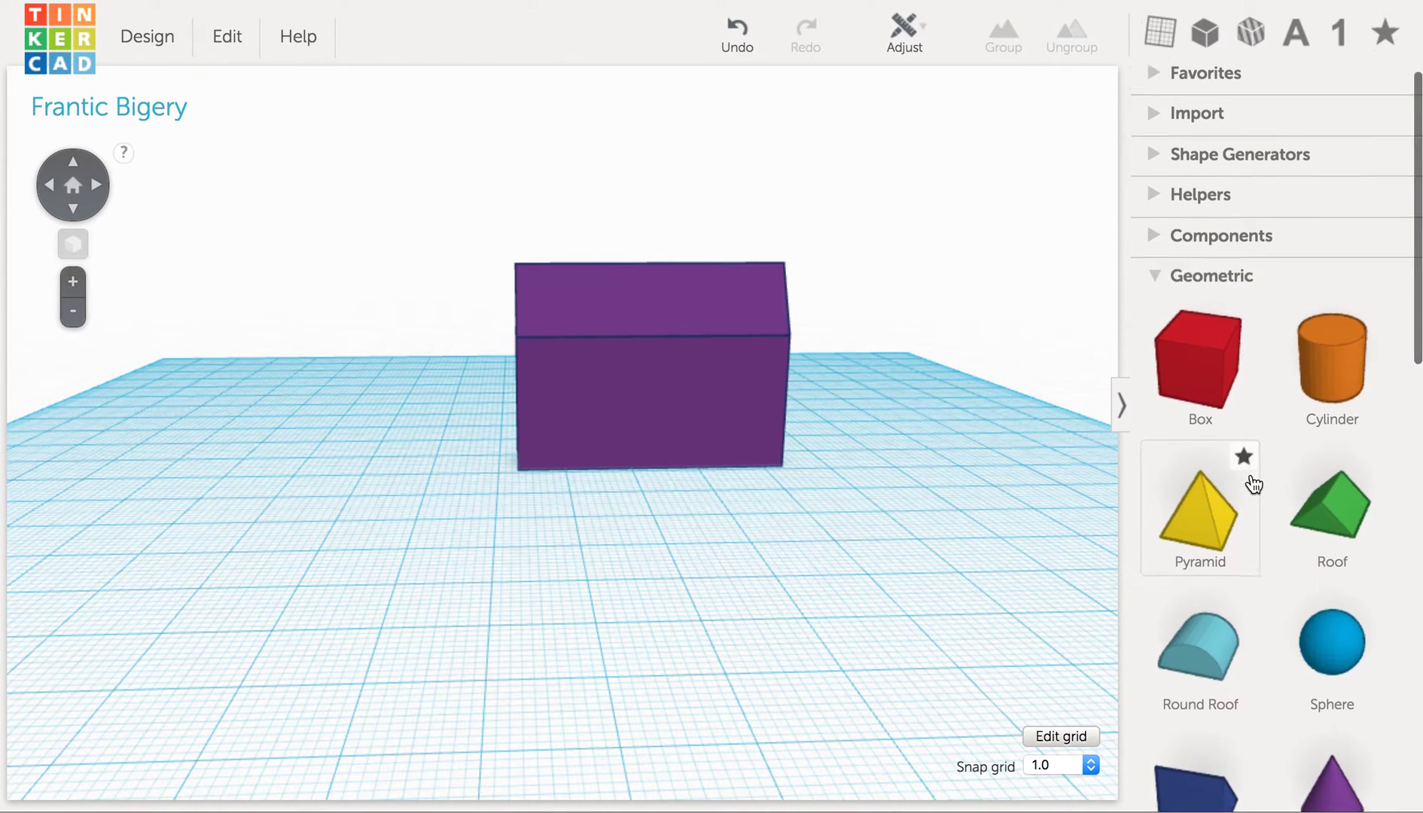
{"action": "scroll", "coordinate": [1252, 482], "scroll_direction": "down", "scroll_amount": 2}
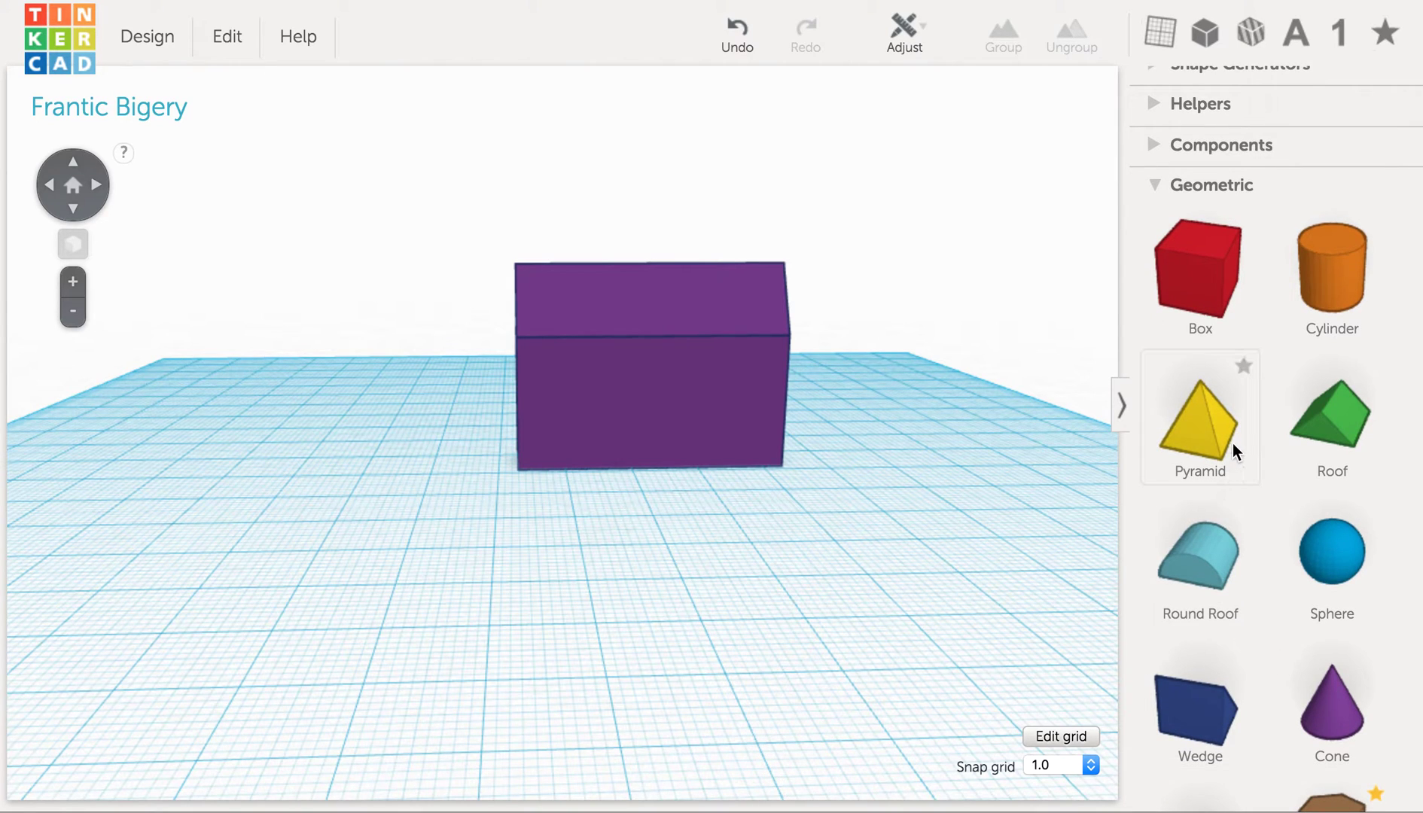
{"action": "scroll", "coordinate": [1286, 603], "scroll_direction": "down", "scroll_amount": 4}
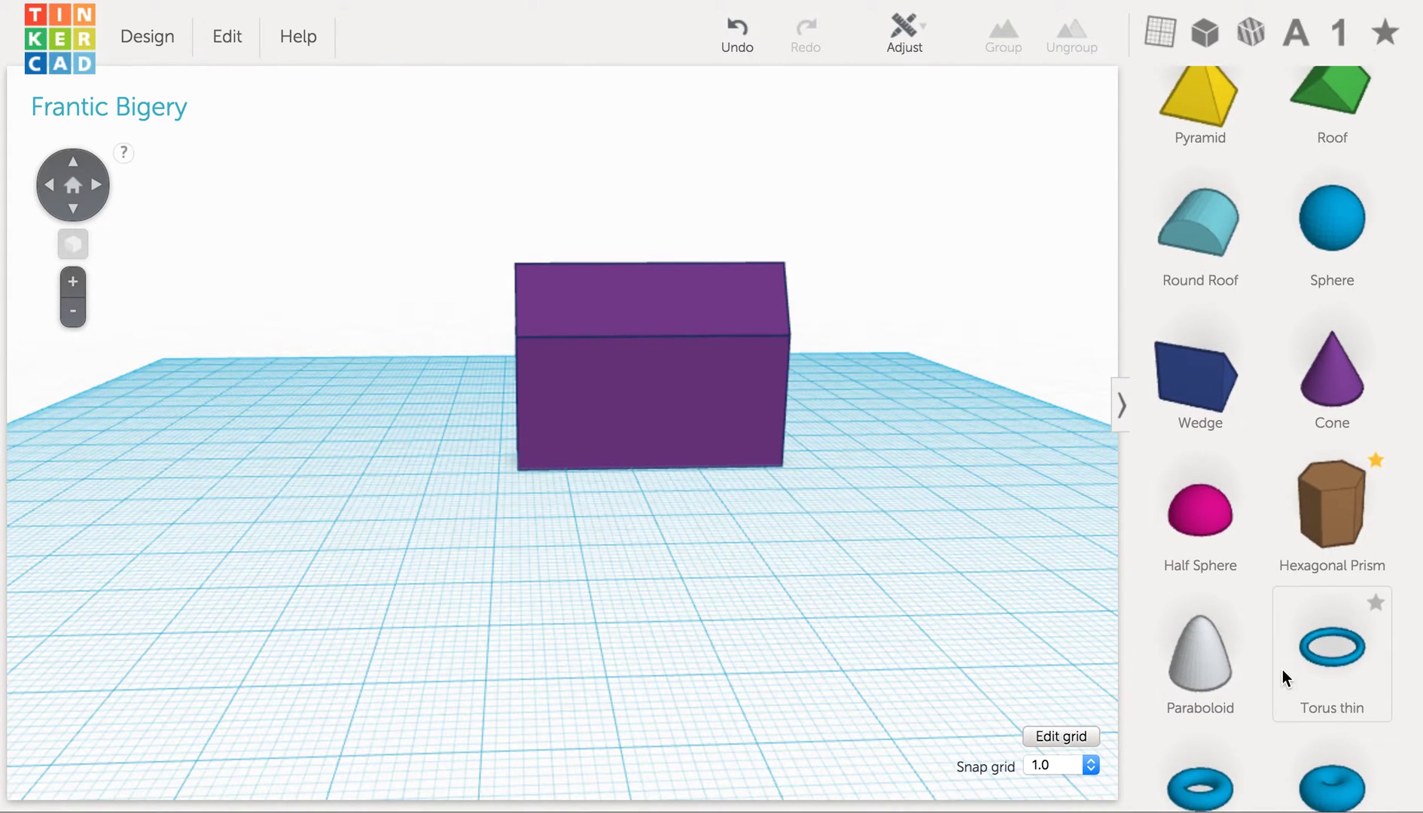
{"action": "scroll", "coordinate": [1282, 670], "scroll_direction": "down", "scroll_amount": 2}
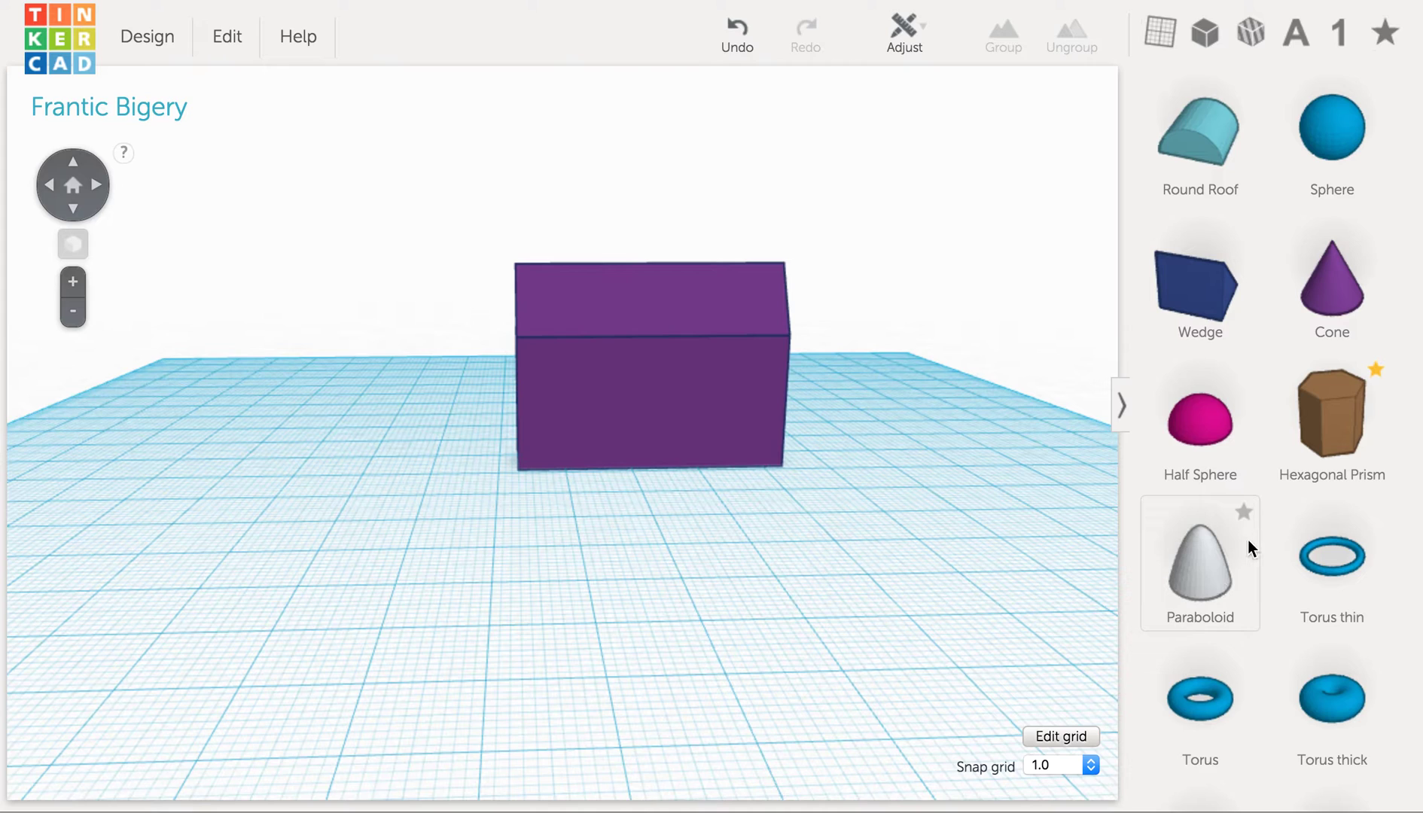
{"action": "scroll", "coordinate": [1291, 622], "scroll_direction": "down", "scroll_amount": 2}
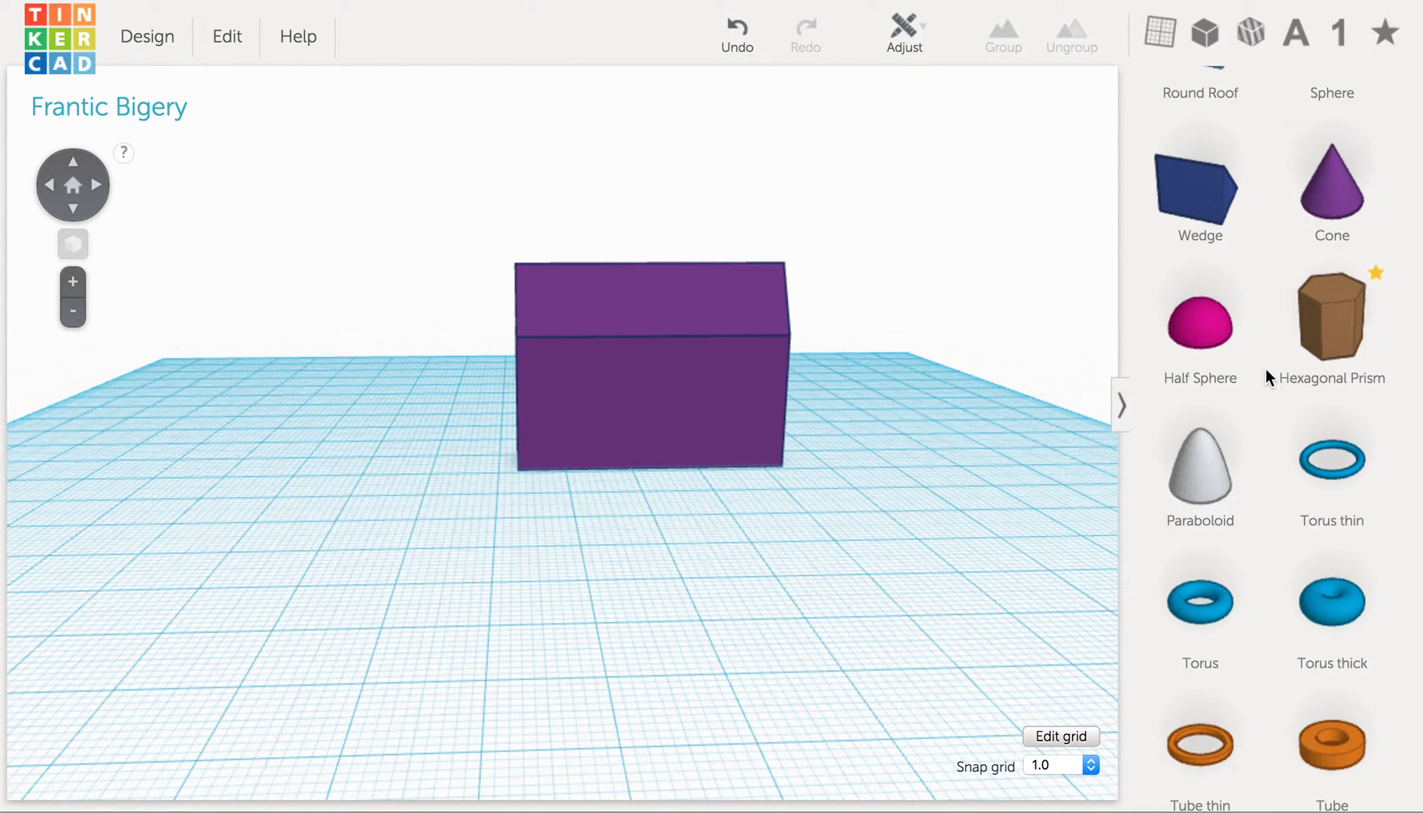
{"action": "scroll", "coordinate": [1266, 375], "scroll_direction": "up", "scroll_amount": 10}
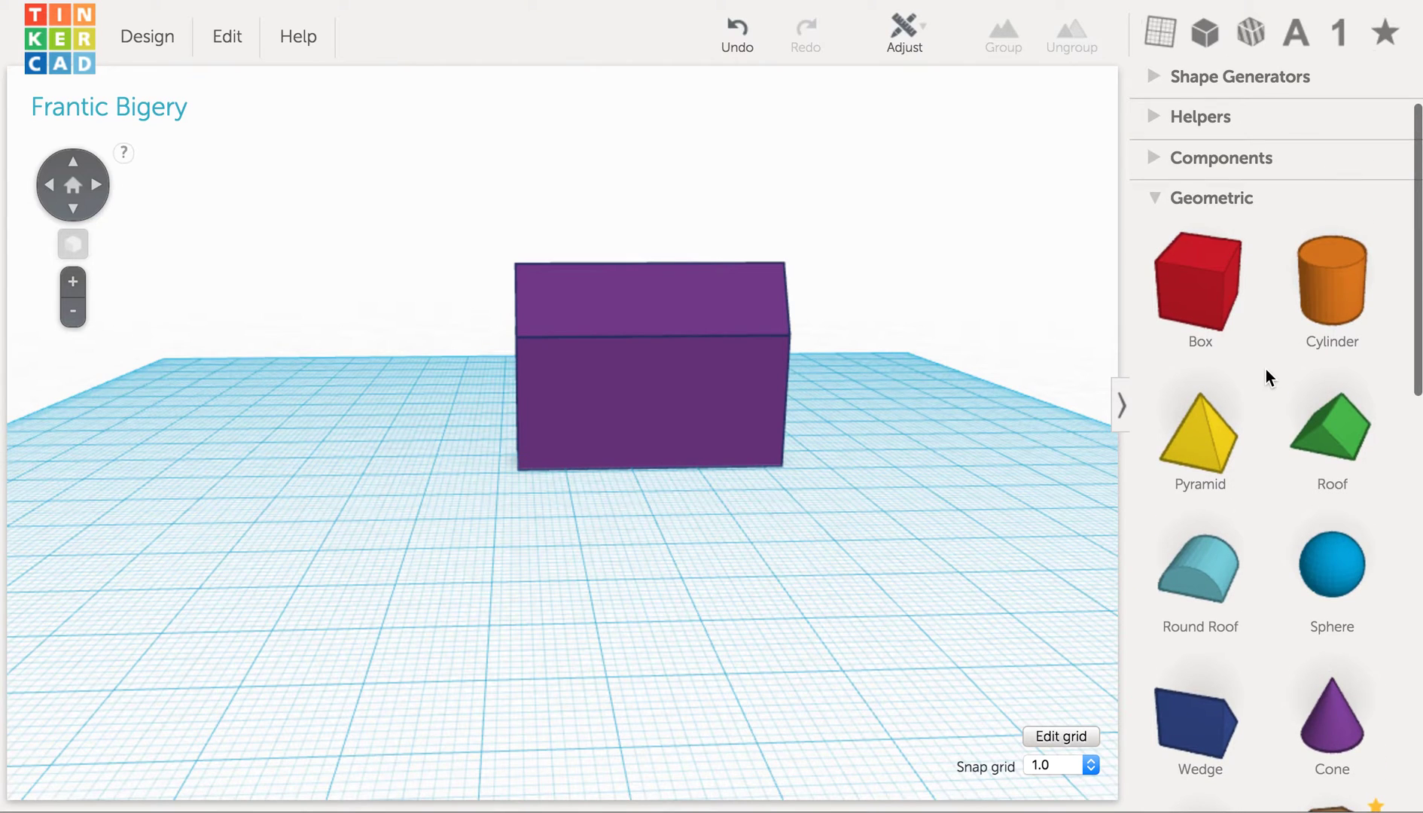
{"action": "scroll", "coordinate": [1267, 375], "scroll_direction": "down", "scroll_amount": 8}
{"action": "scroll", "coordinate": [1266, 373], "scroll_direction": "down", "scroll_amount": 12}
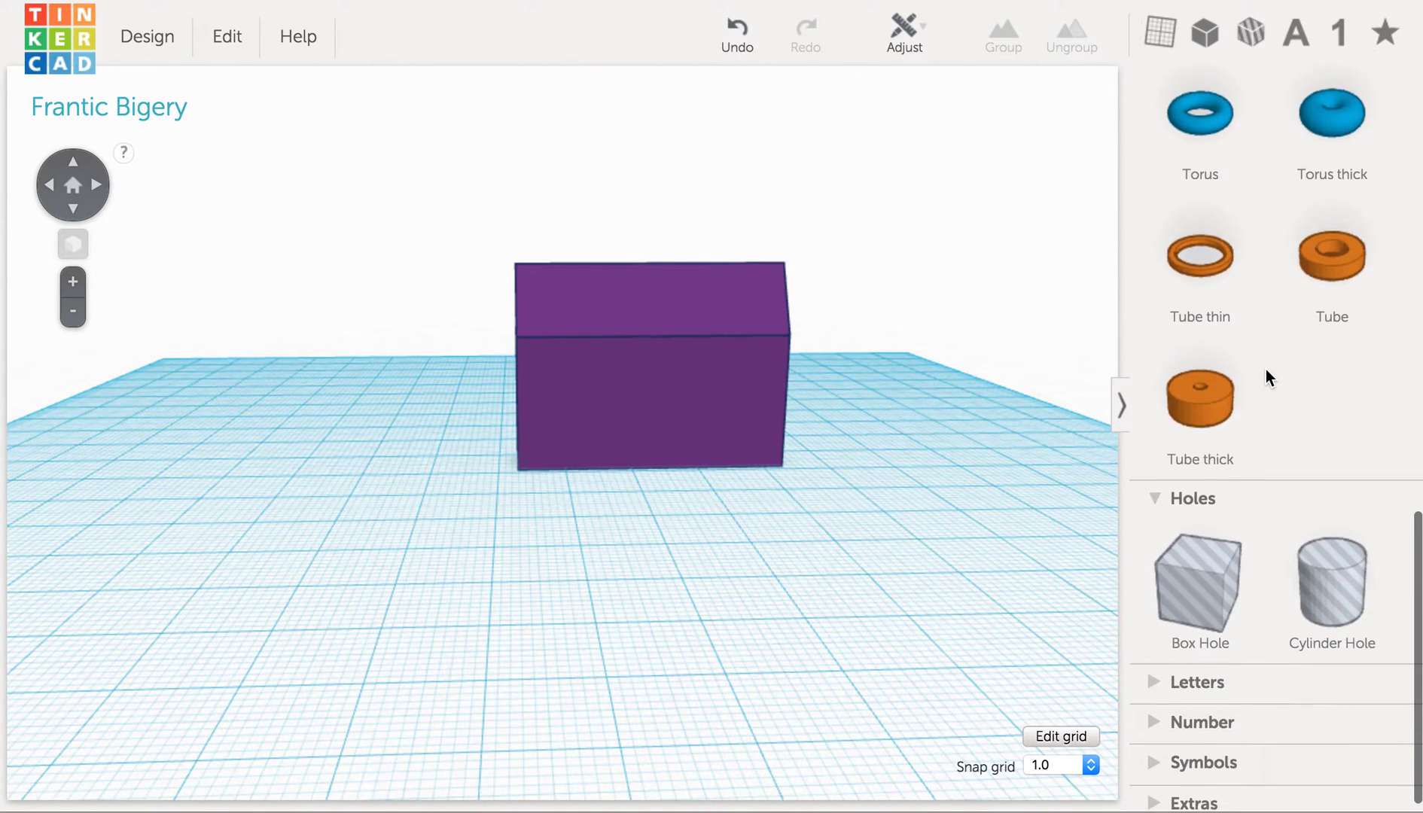
{"action": "scroll", "coordinate": [1265, 369], "scroll_direction": "up", "scroll_amount": 5}
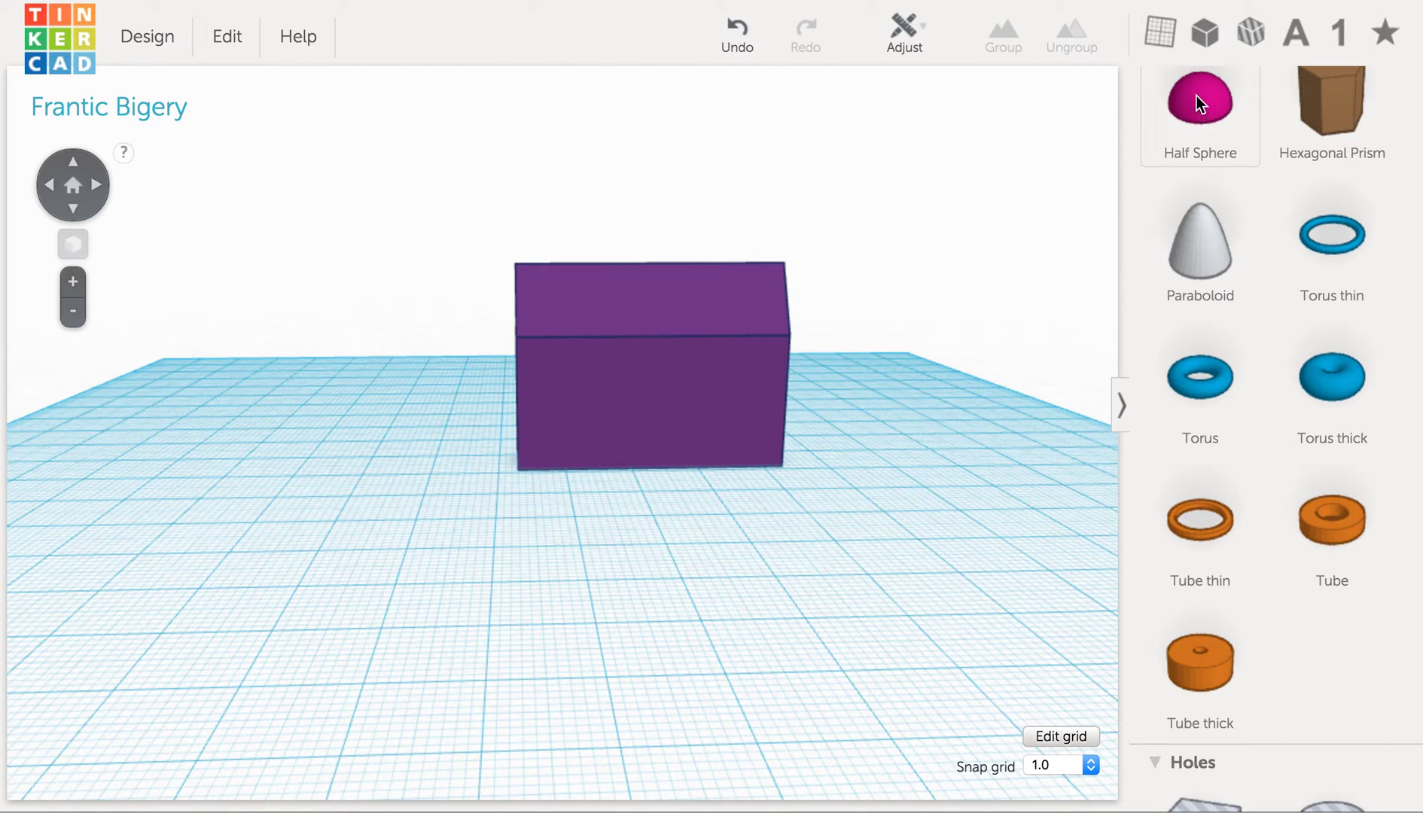
Add a Half Sphere and push it against the bottom of the box's front wall.
{"action": "left_click_drag", "start_coordinate": [1197, 96], "coordinate": [672, 518]}
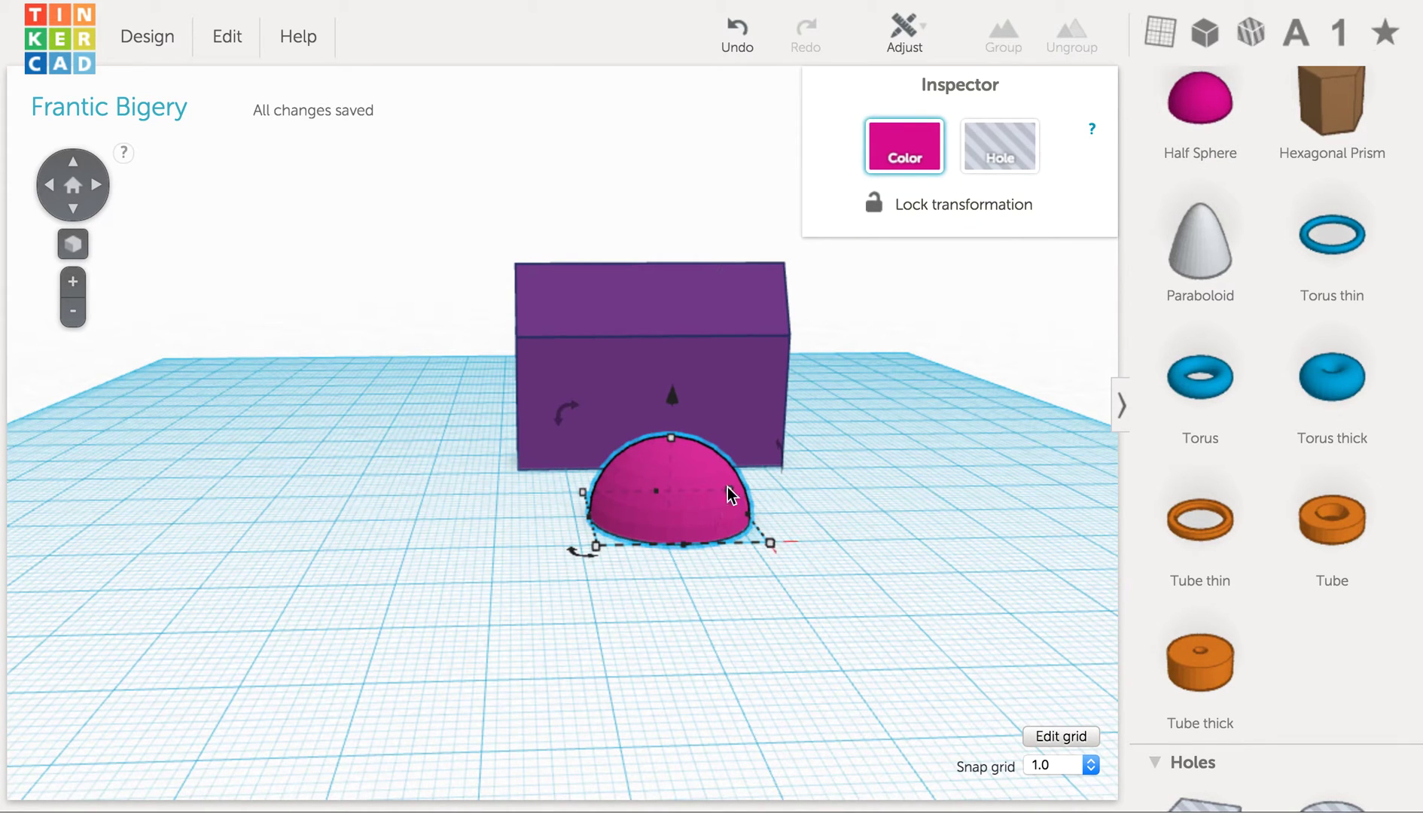
{"action": "scroll", "coordinate": [887, 562], "scroll_direction": "up", "scroll_amount": 5}
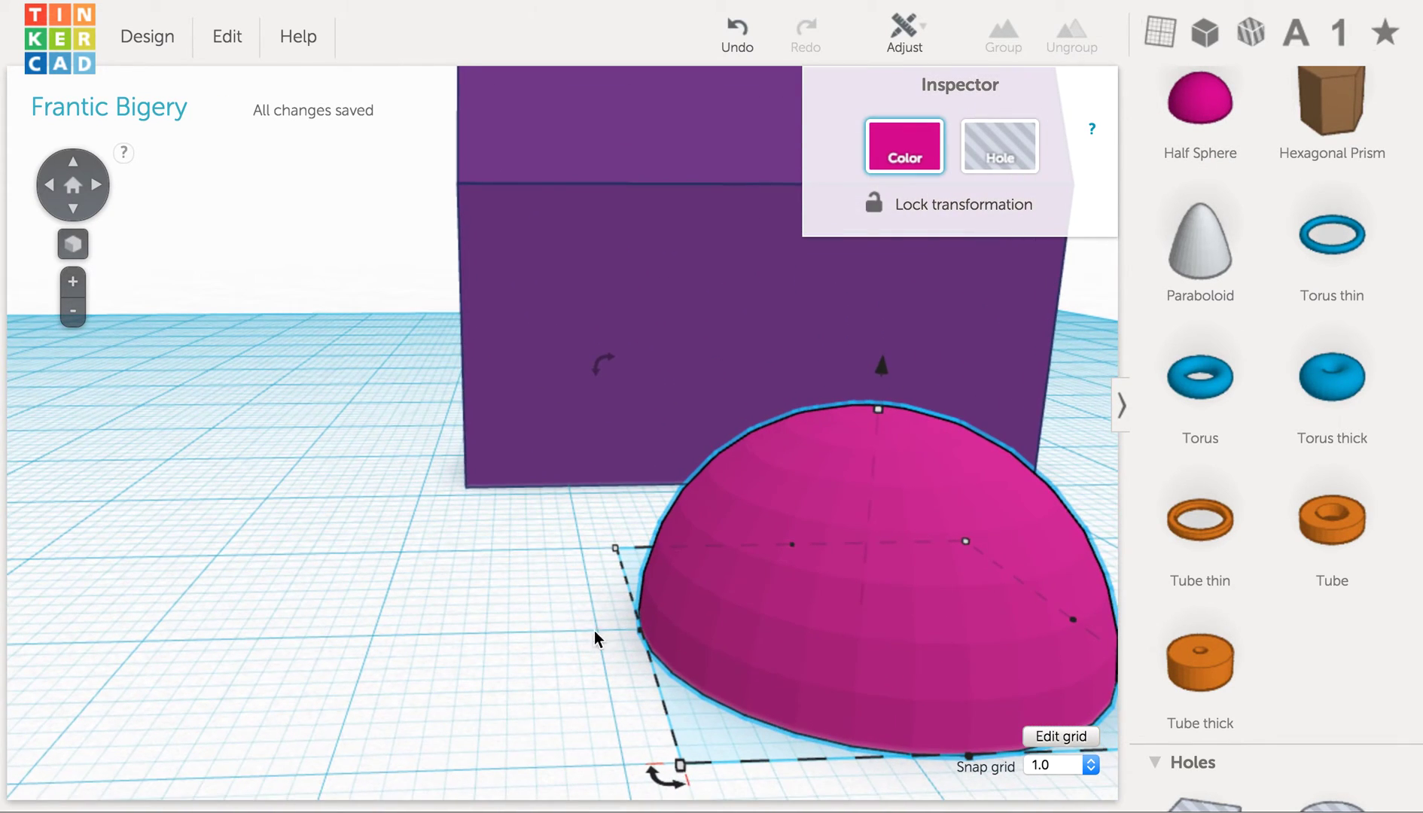
{"action": "left_click_drag", "start_coordinate": [769, 565], "coordinate": [684, 415]}
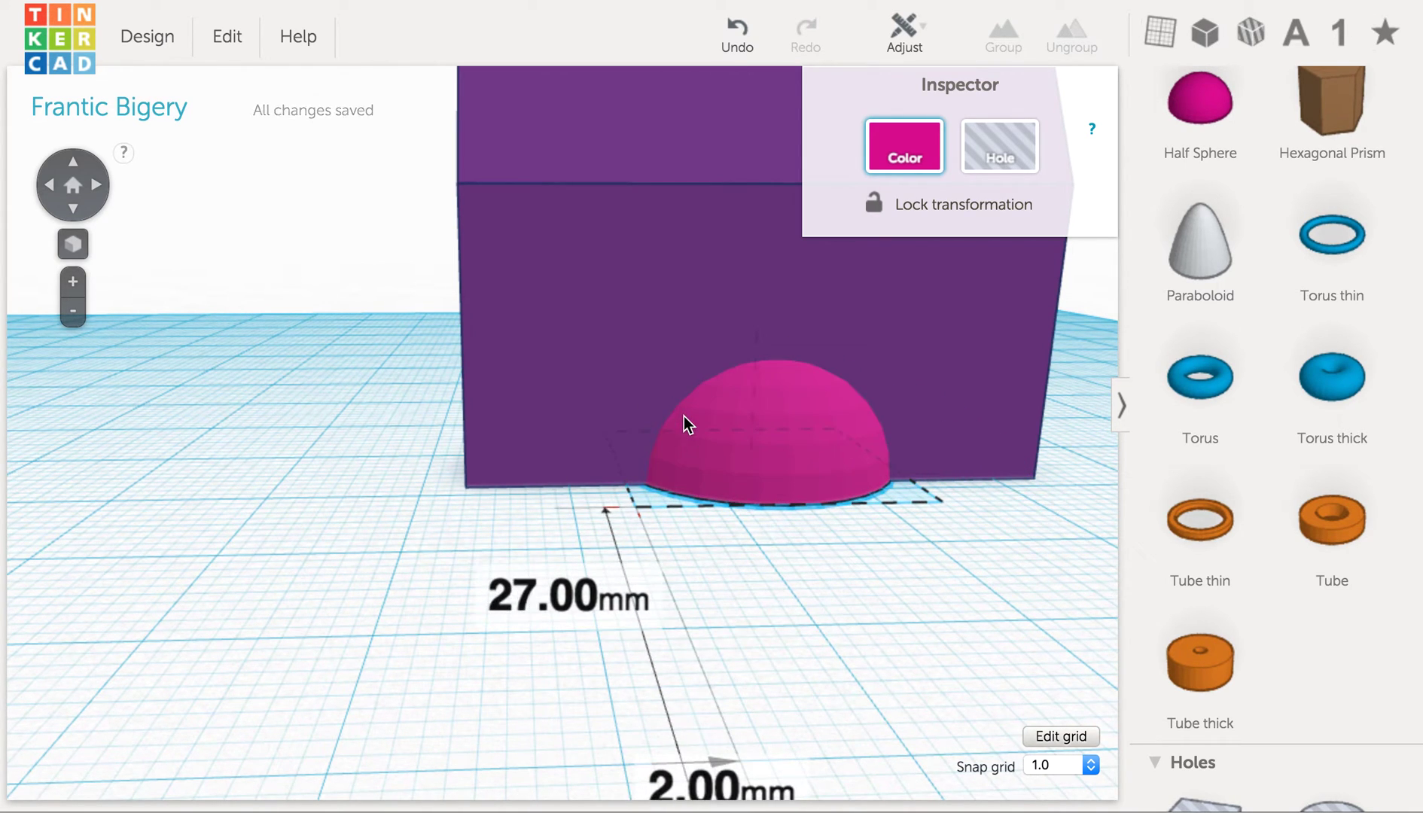
{"action": "left_click", "coordinate": [803, 654]}
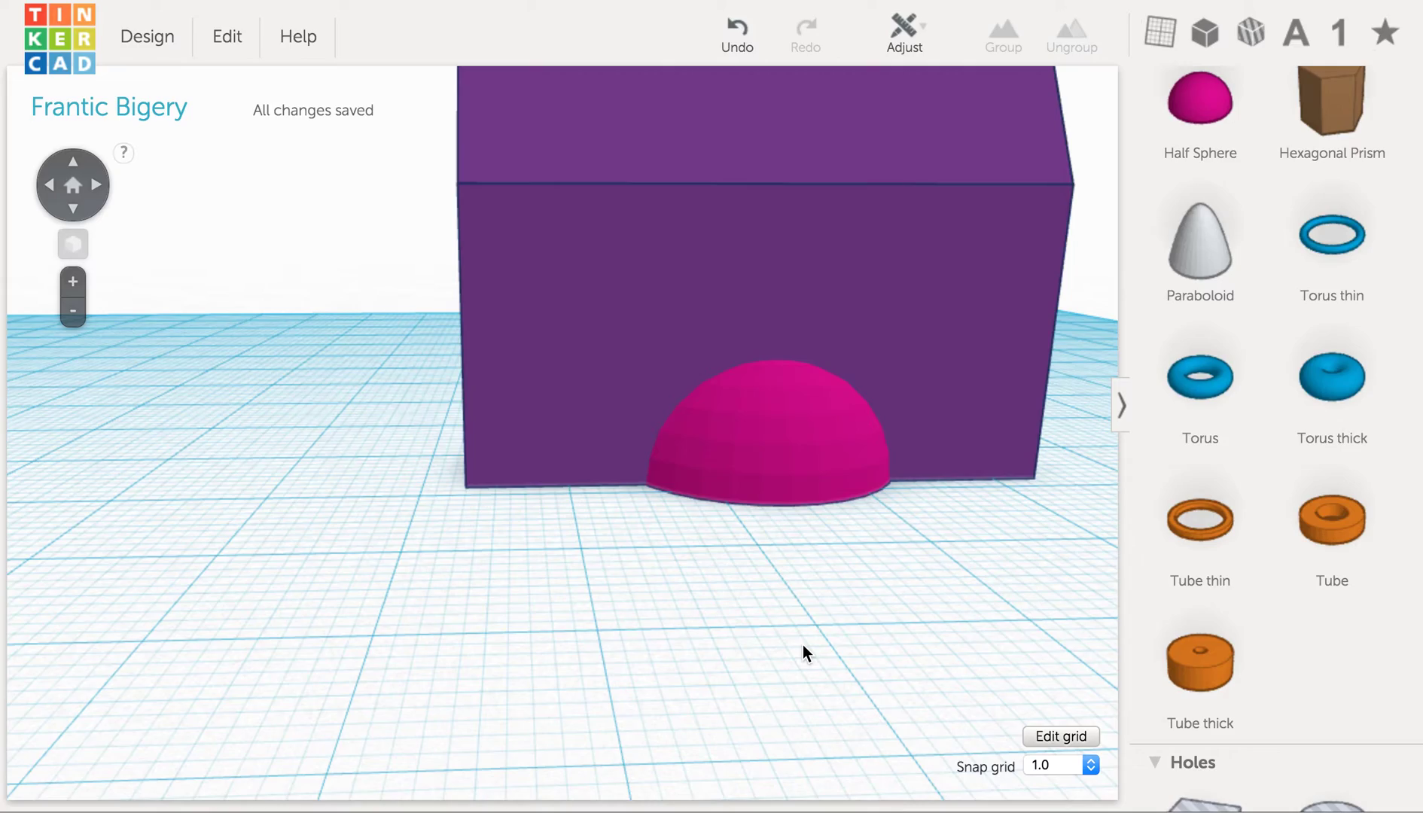
From below the workplane, shrink the half-sphere's depth from 20 mm to about 12 mm.
{"action": "right_click_drag", "start_coordinate": [802, 645], "coordinate": [149, 631]}
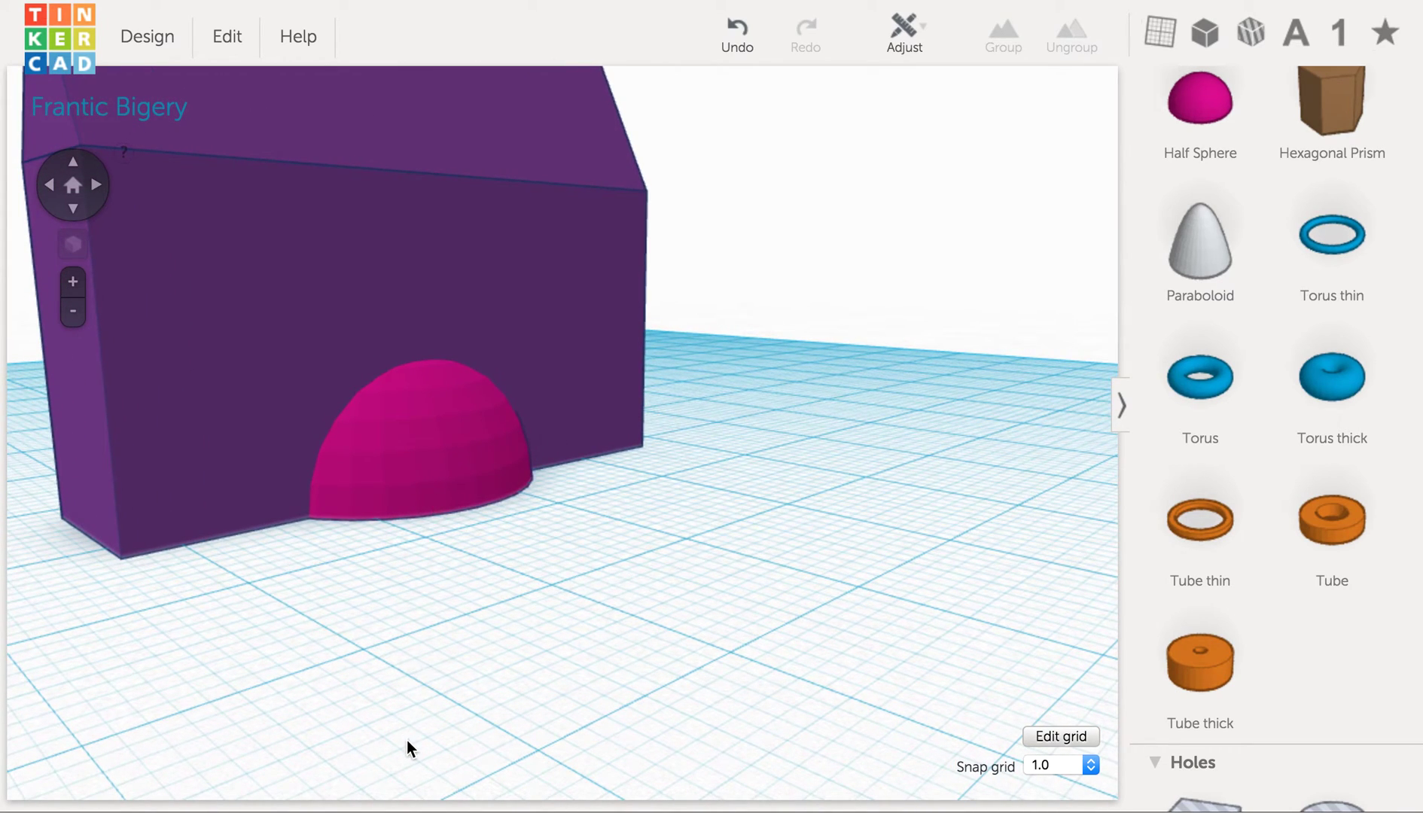
{"action": "left_click_drag", "start_coordinate": [407, 741], "coordinate": [492, 565]}
{"action": "right_click_drag", "start_coordinate": [491, 565], "coordinate": [617, 274]}
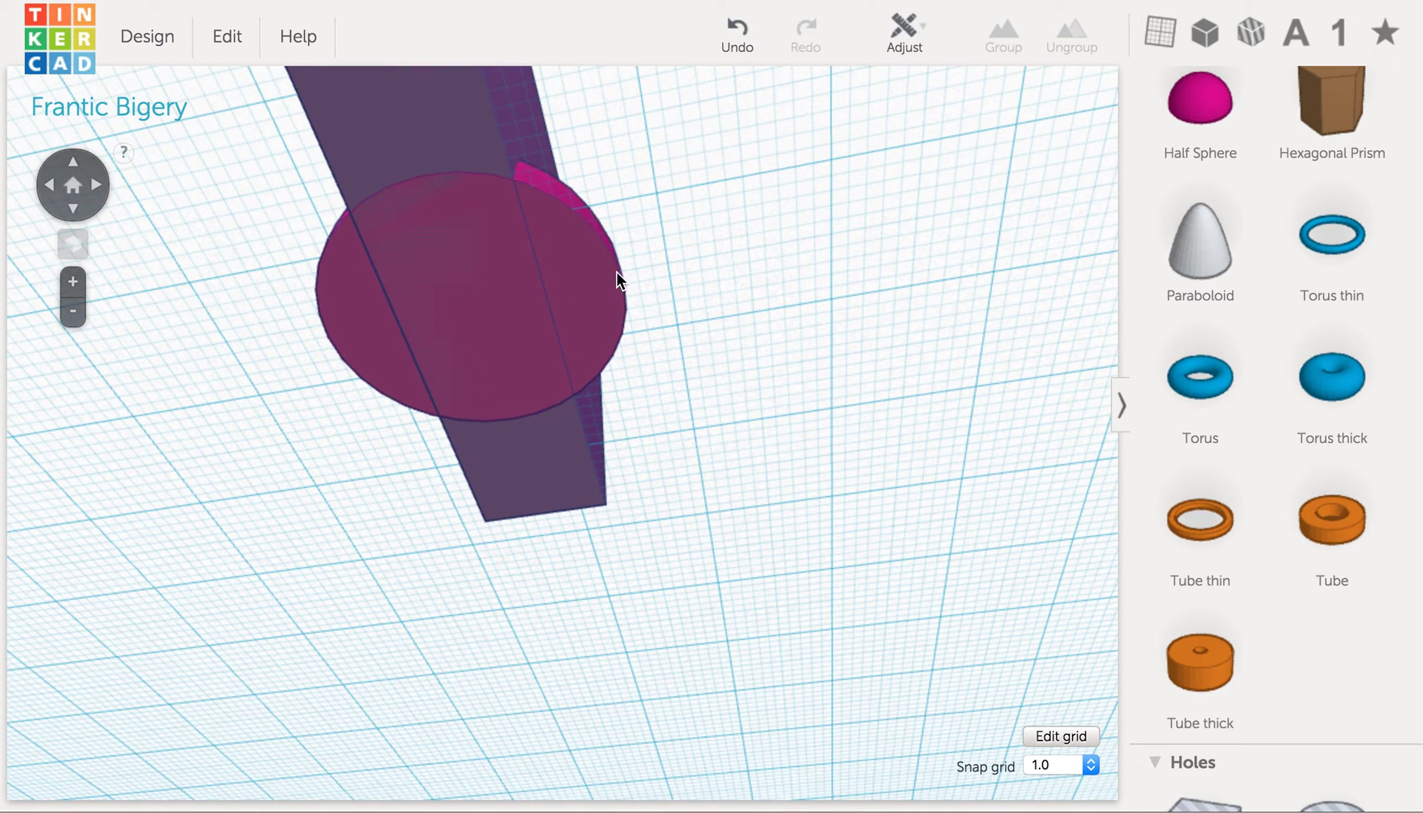
{"action": "left_click", "coordinate": [526, 268]}
{"action": "mouse_move", "coordinate": [596, 135]}
{"action": "left_click_drag", "start_coordinate": [596, 136], "coordinate": [450, 154]}
{"action": "left_click", "coordinate": [691, 431]}
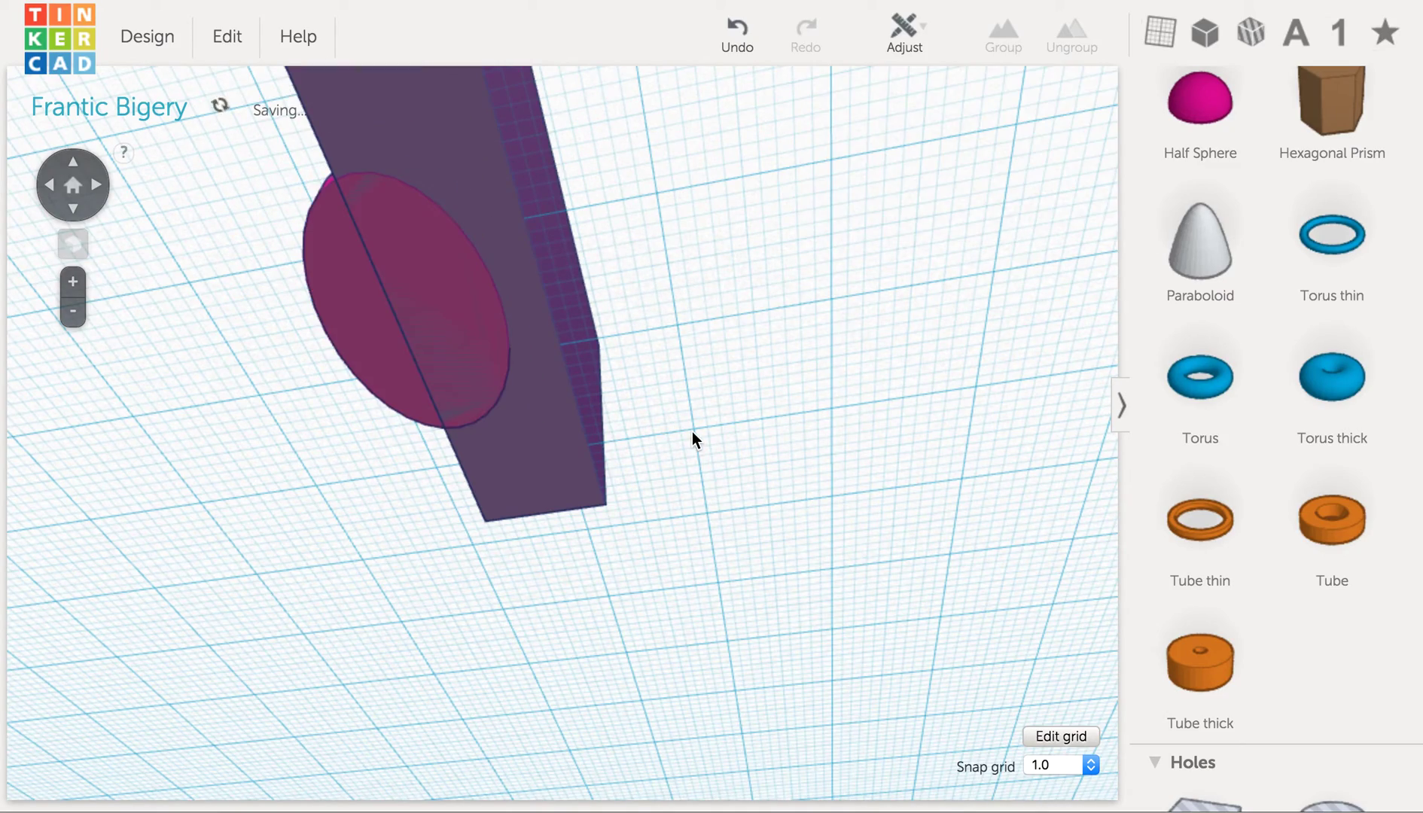
{"action": "right_click_drag", "start_coordinate": [691, 432], "coordinate": [964, 609]}
Set the half-sphere to Hole in the Inspector, making it a translucent striped dome.
{"action": "left_click", "coordinate": [807, 397]}
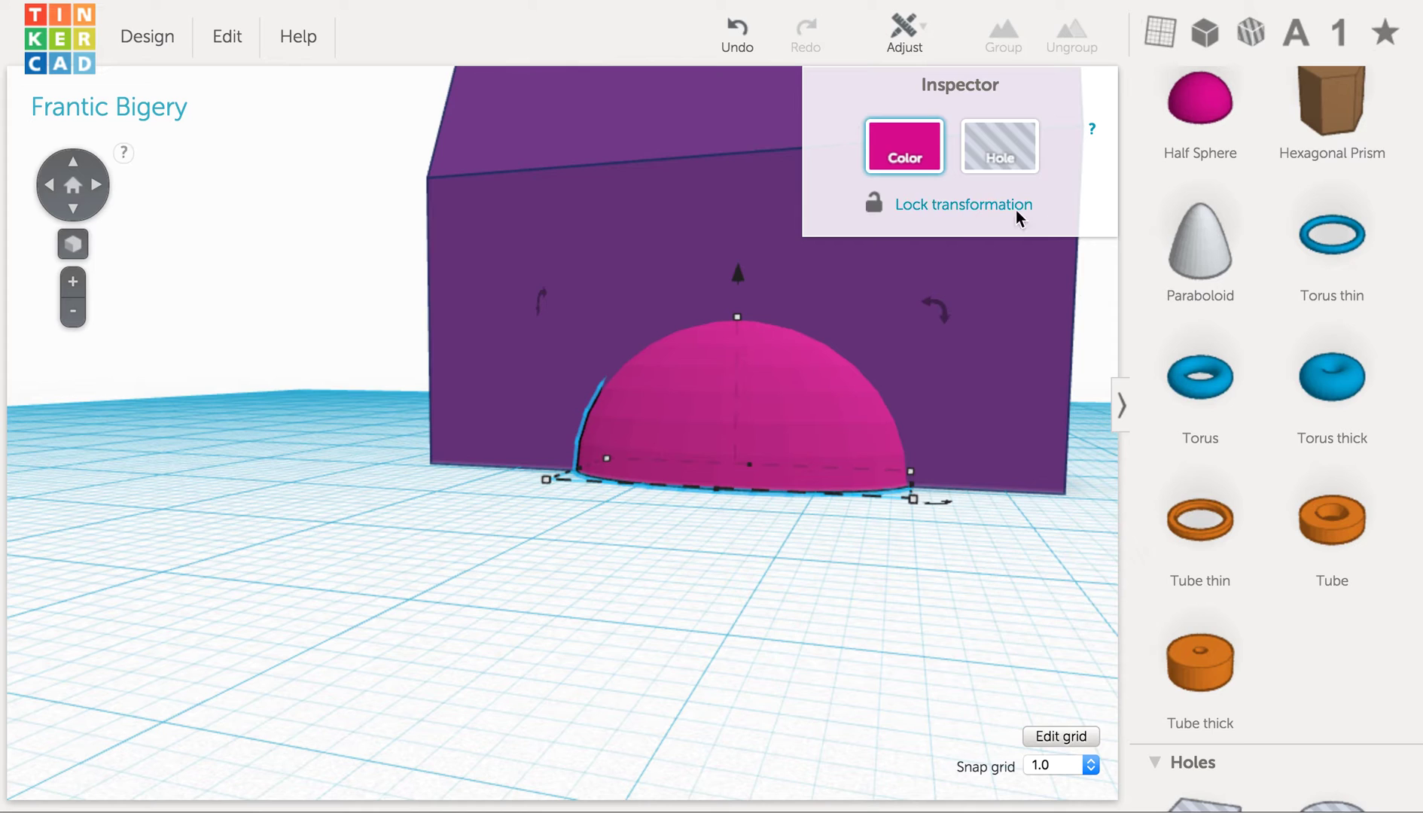
{"action": "left_click", "coordinate": [1022, 156]}
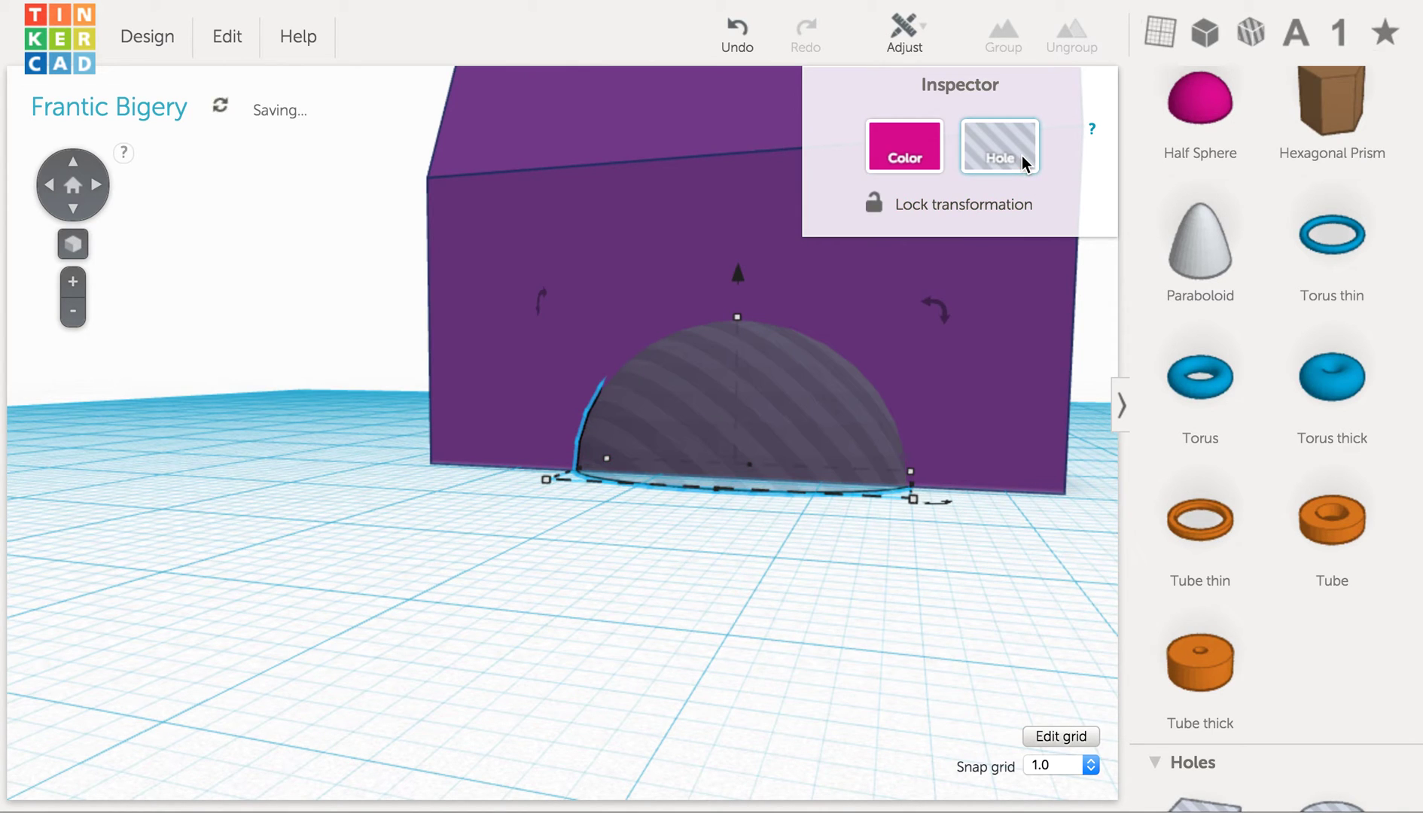
{"action": "scroll", "coordinate": [593, 579], "scroll_direction": "down", "scroll_amount": 10}
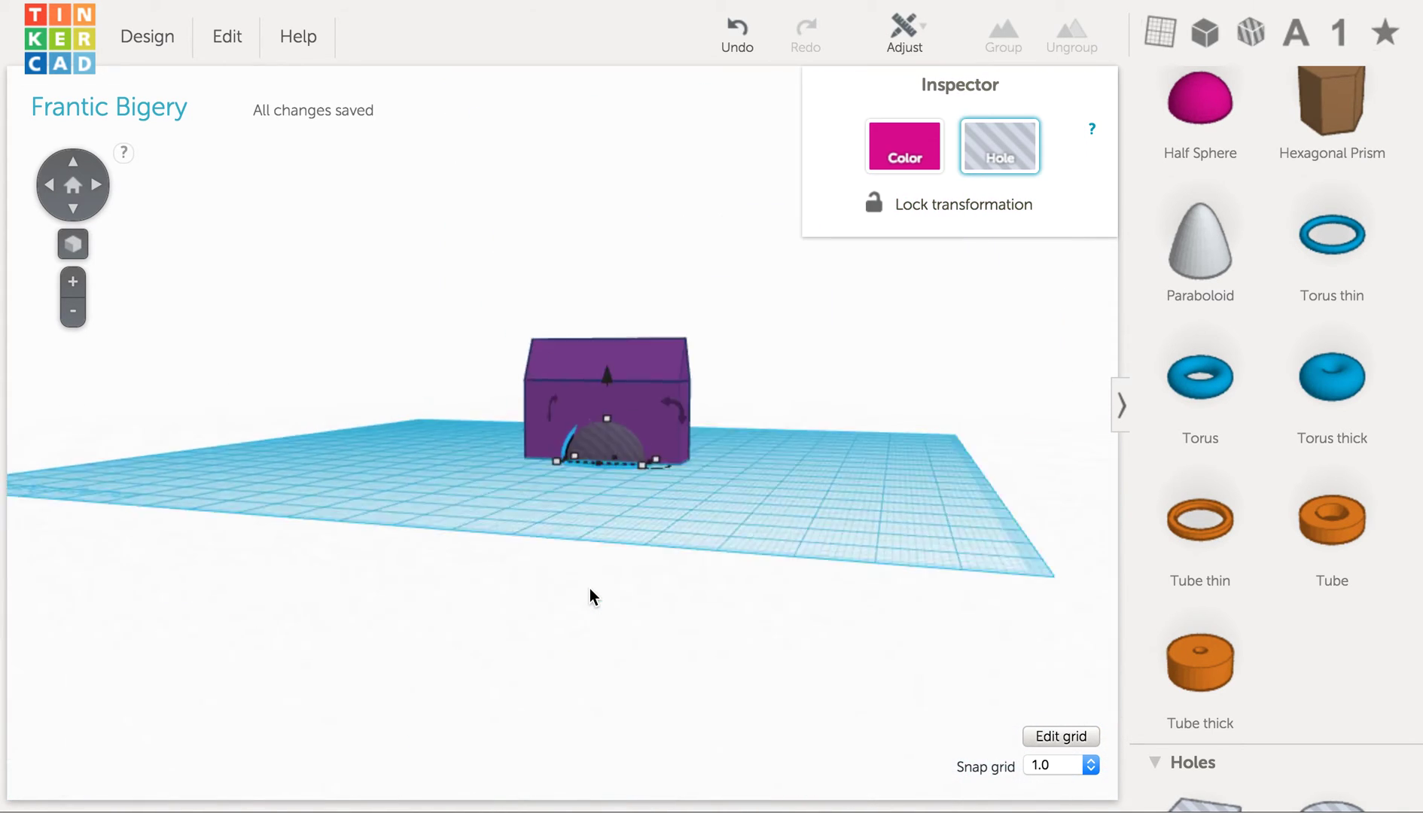
{"action": "scroll", "coordinate": [544, 463], "scroll_direction": "up", "scroll_amount": 10}
{"action": "scroll", "coordinate": [545, 447], "scroll_direction": "down", "scroll_amount": 3}
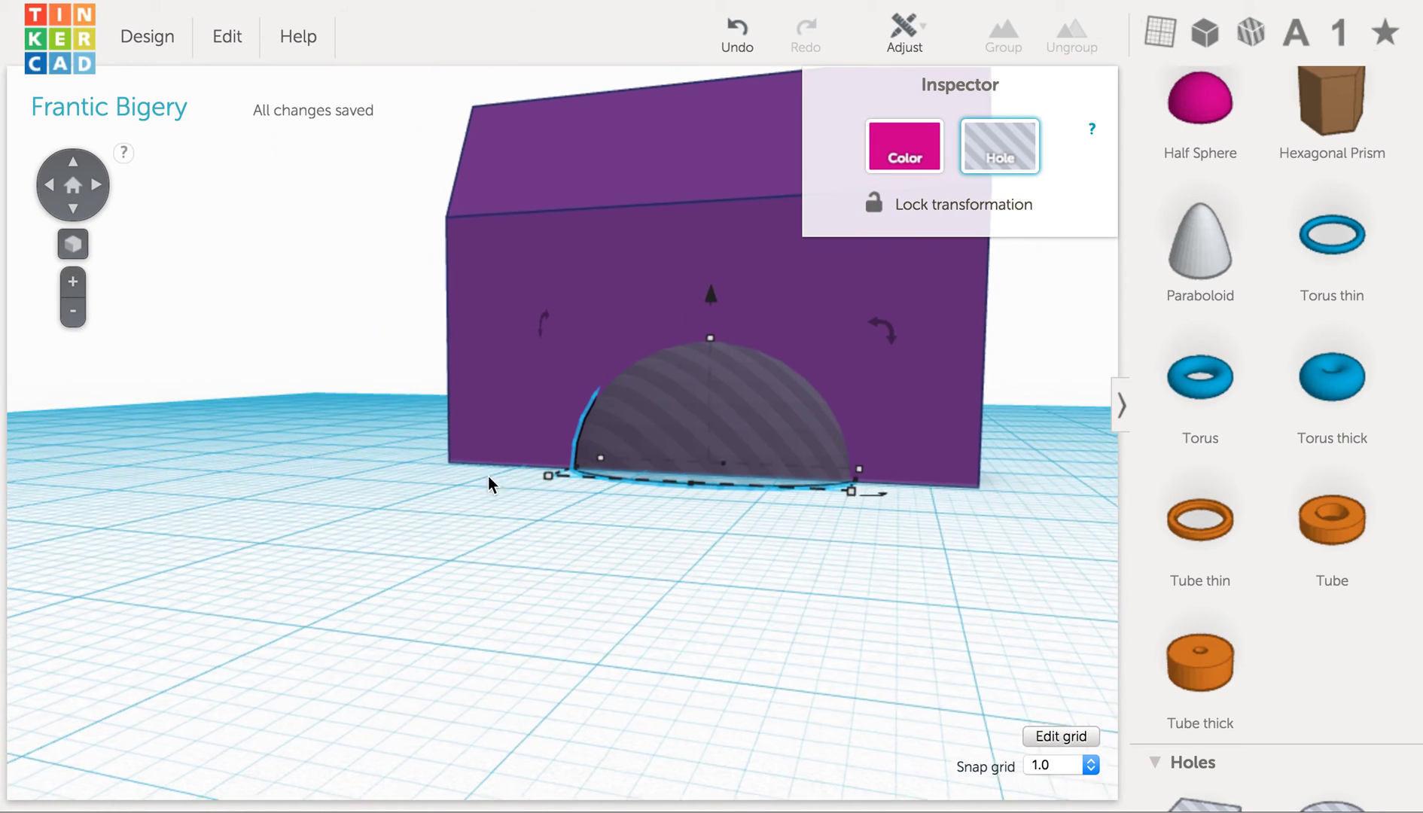
{"action": "left_click", "coordinate": [359, 493]}
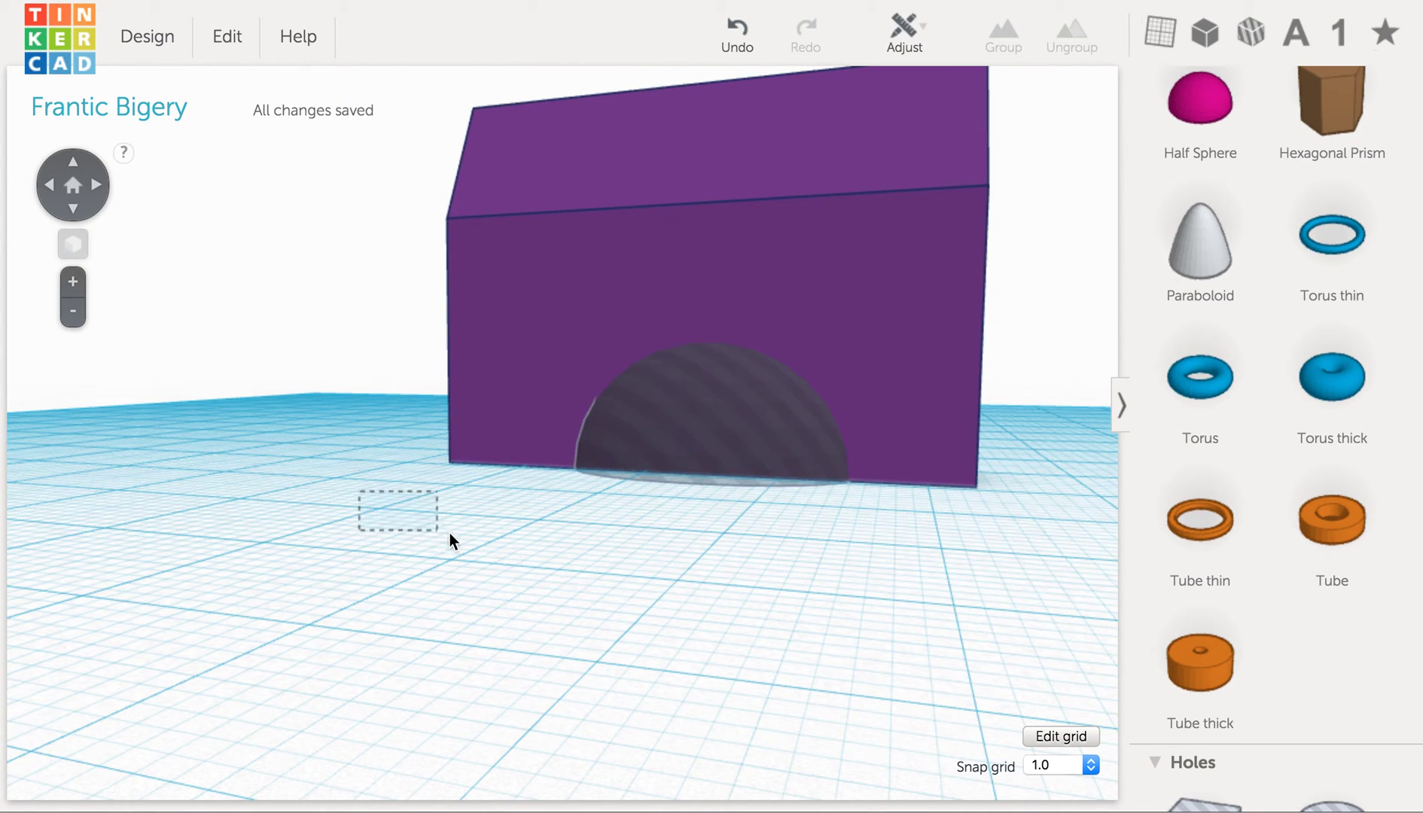
{"action": "right_click_drag", "start_coordinate": [609, 617], "coordinate": [666, 651]}
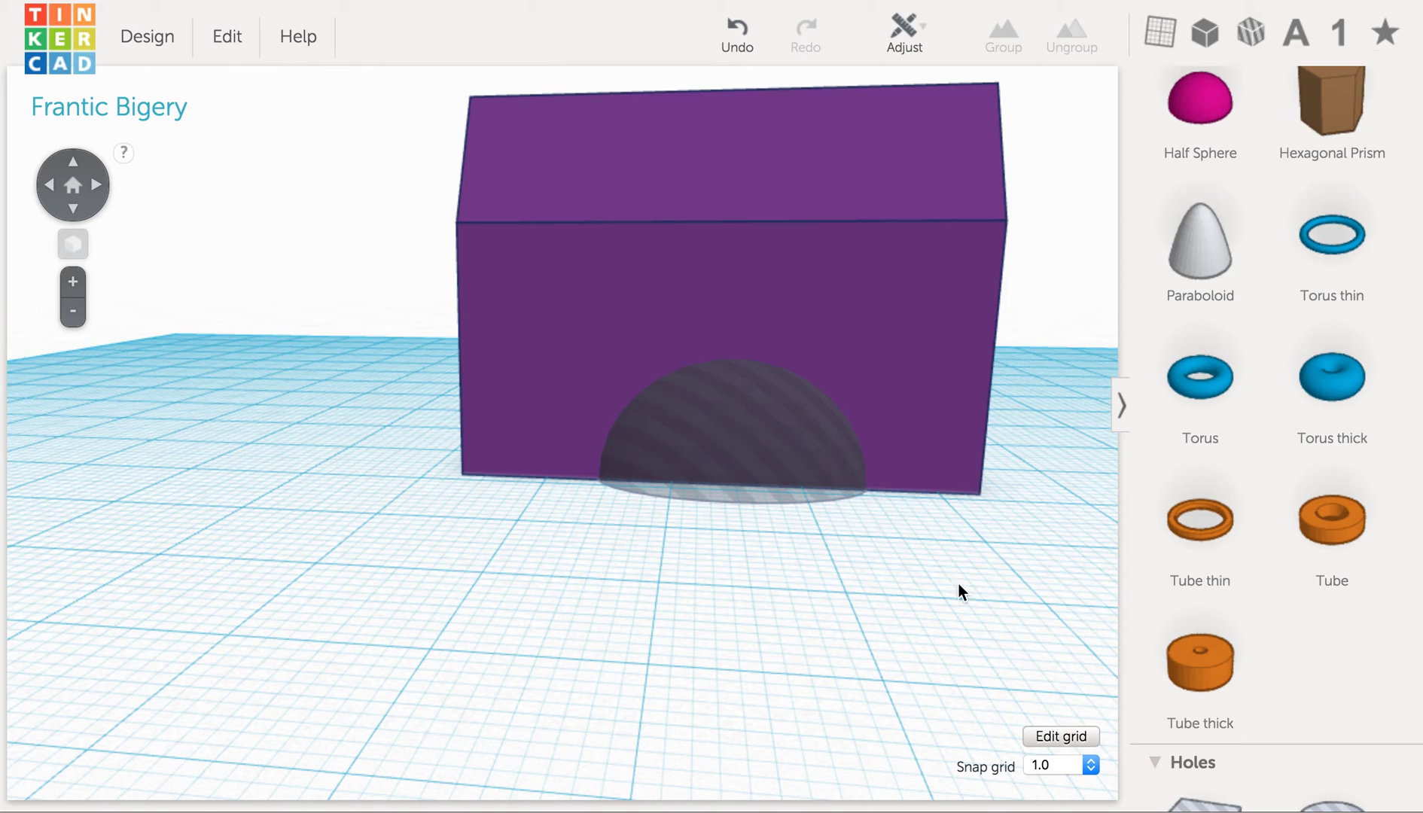
Group the purple box with the half-sphere hole to carve the arched doorway.
{"action": "left_click_drag", "start_coordinate": [1077, 544], "coordinate": [415, 138]}
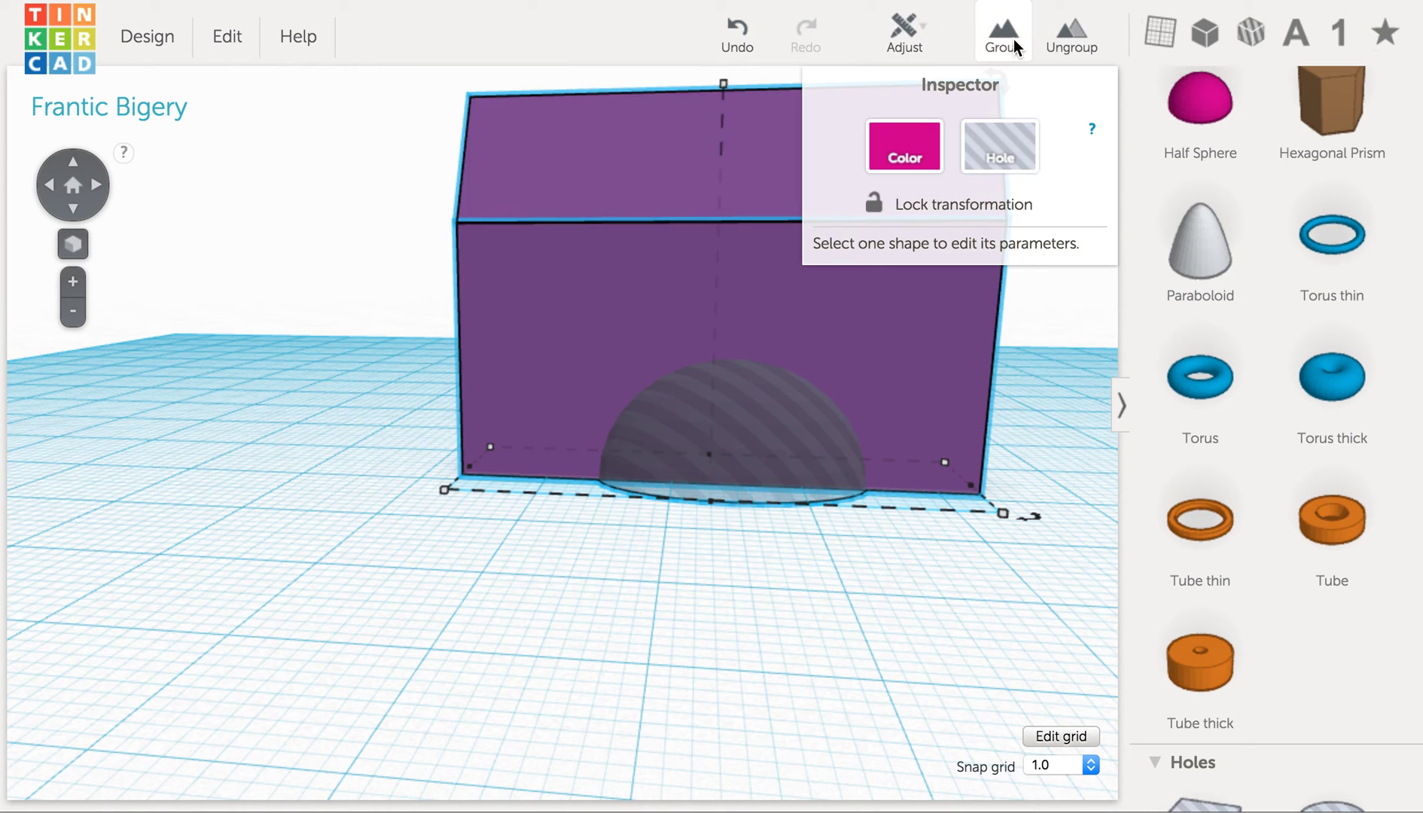
{"action": "left_click", "coordinate": [988, 32]}
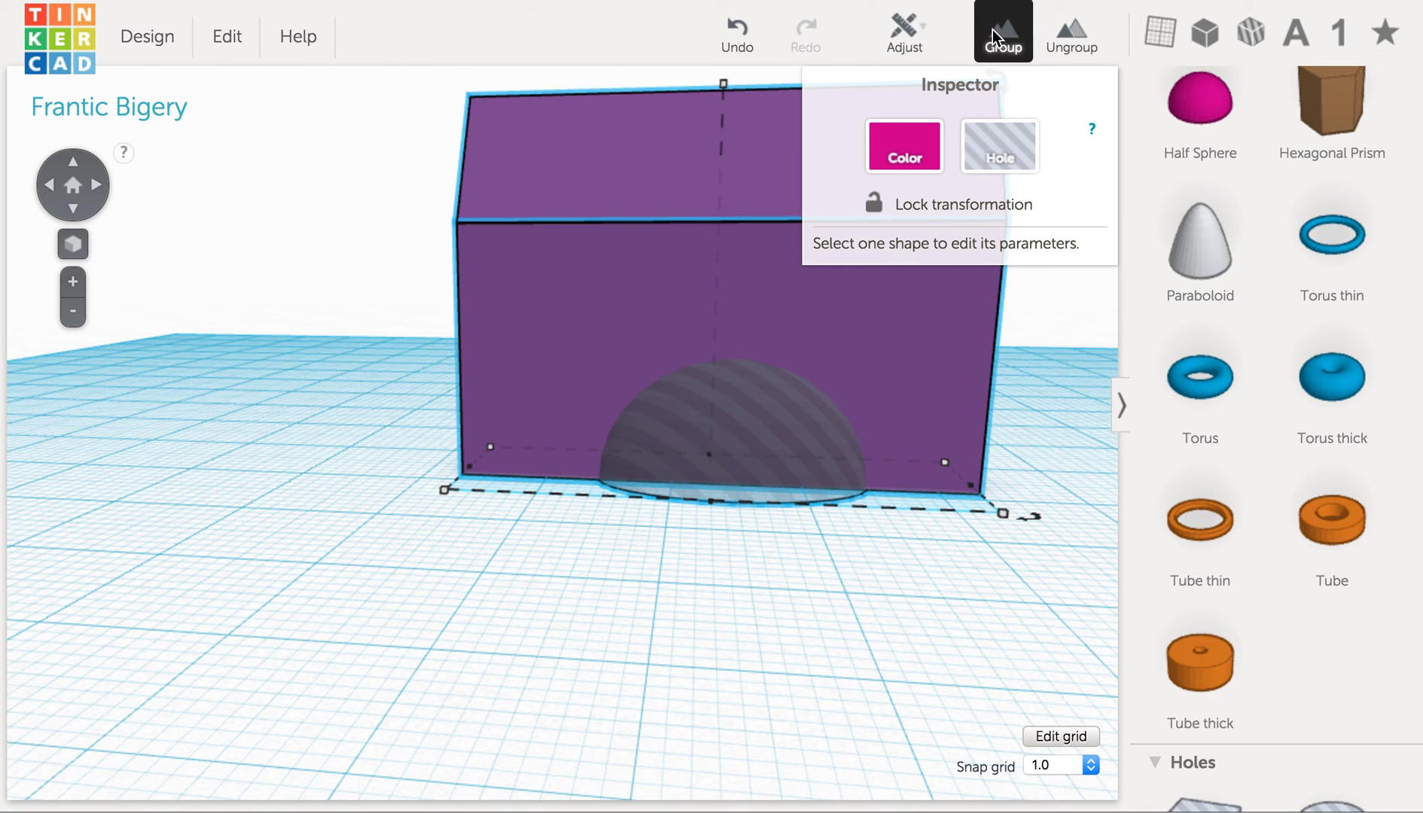
{"action": "left_click", "coordinate": [770, 616]}
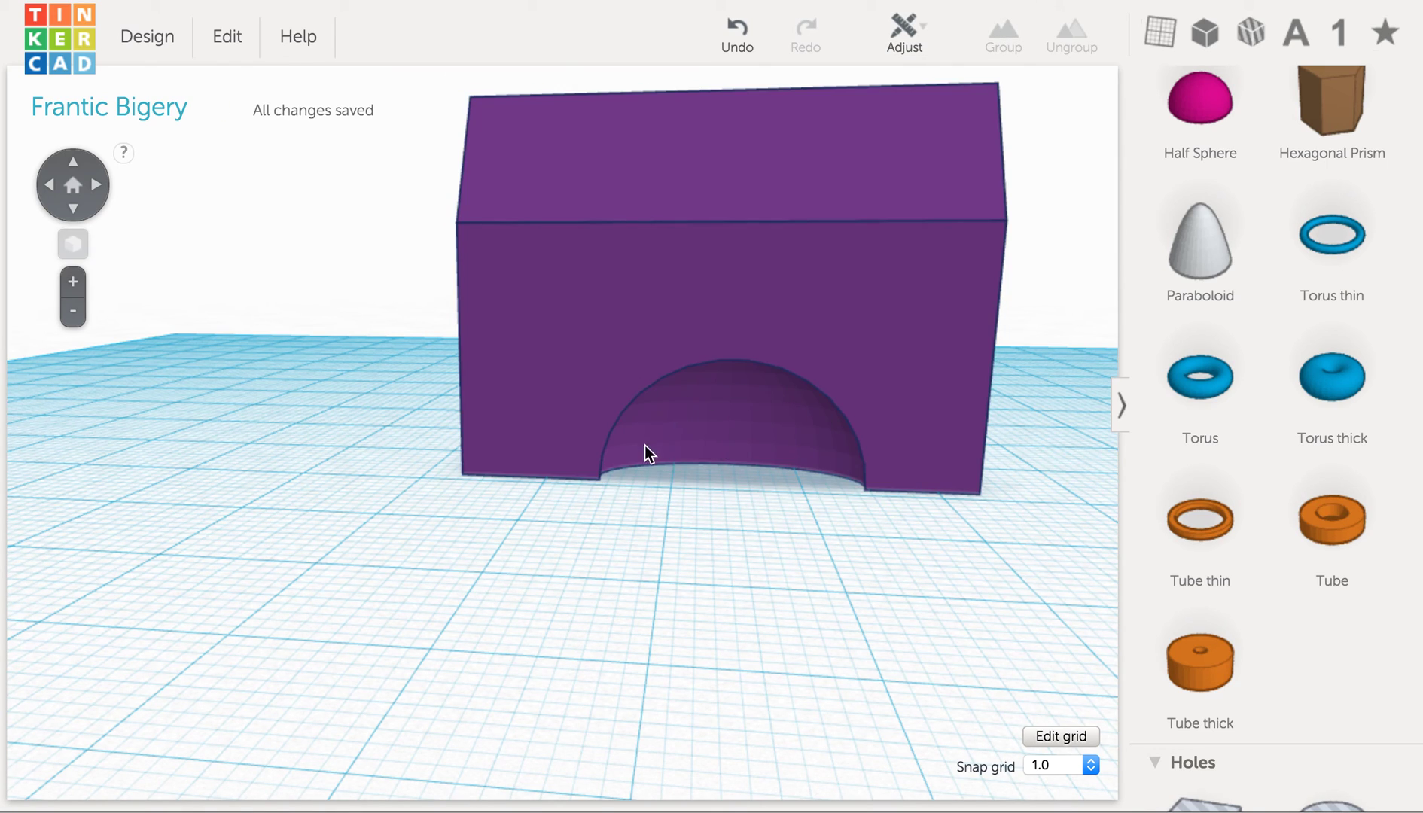